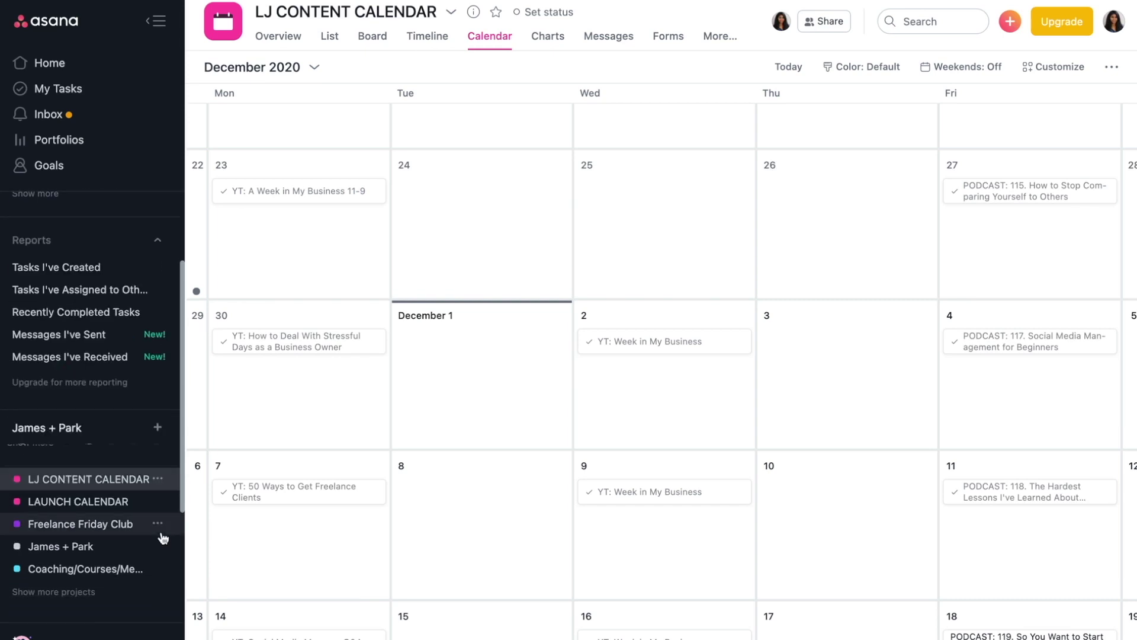
# Step: Open the team's Create project menu from the sidebar
pyautogui.click(158, 428)
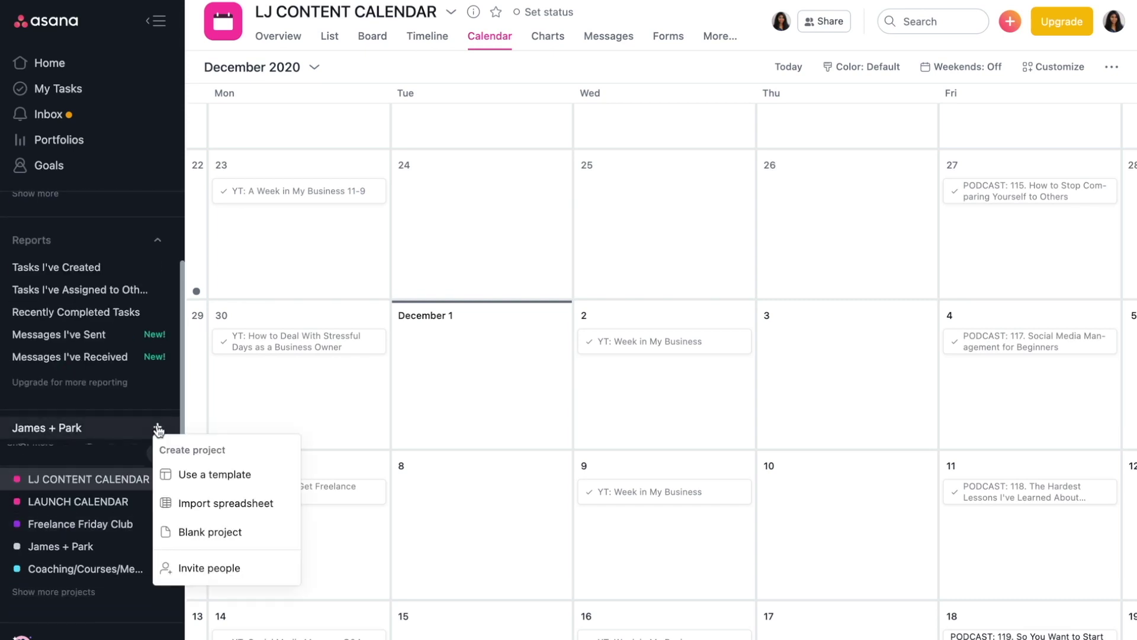
# Step: Create a blank project named 'Test Content Calendar' with Calendar as its default view
pyautogui.click(208, 474)
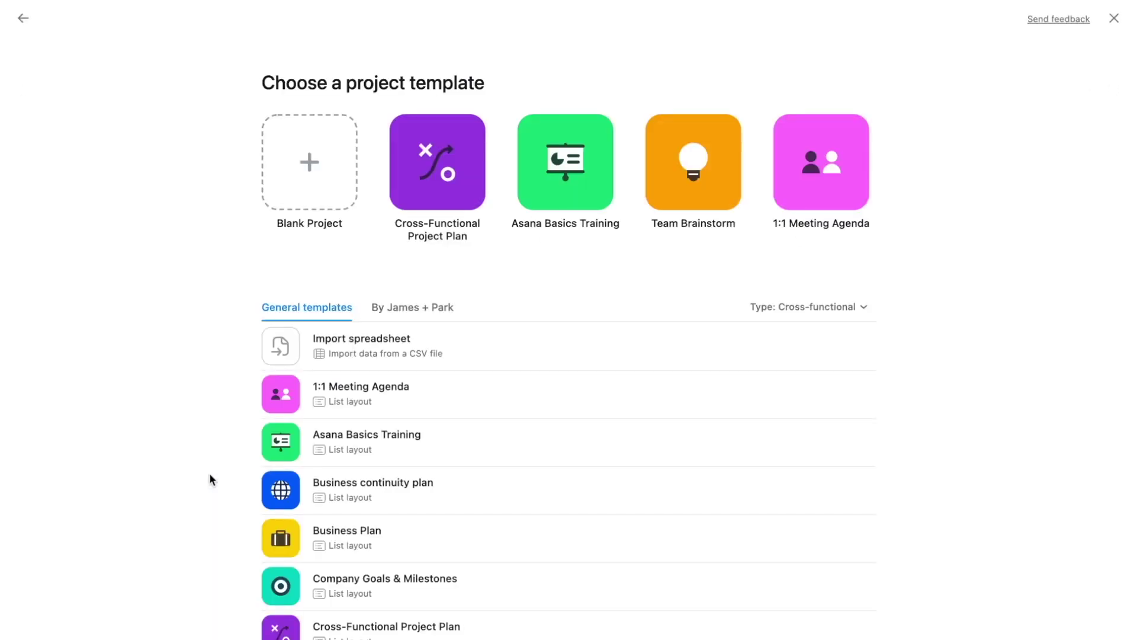
pyautogui.click(321, 161)
pyautogui.write('T')
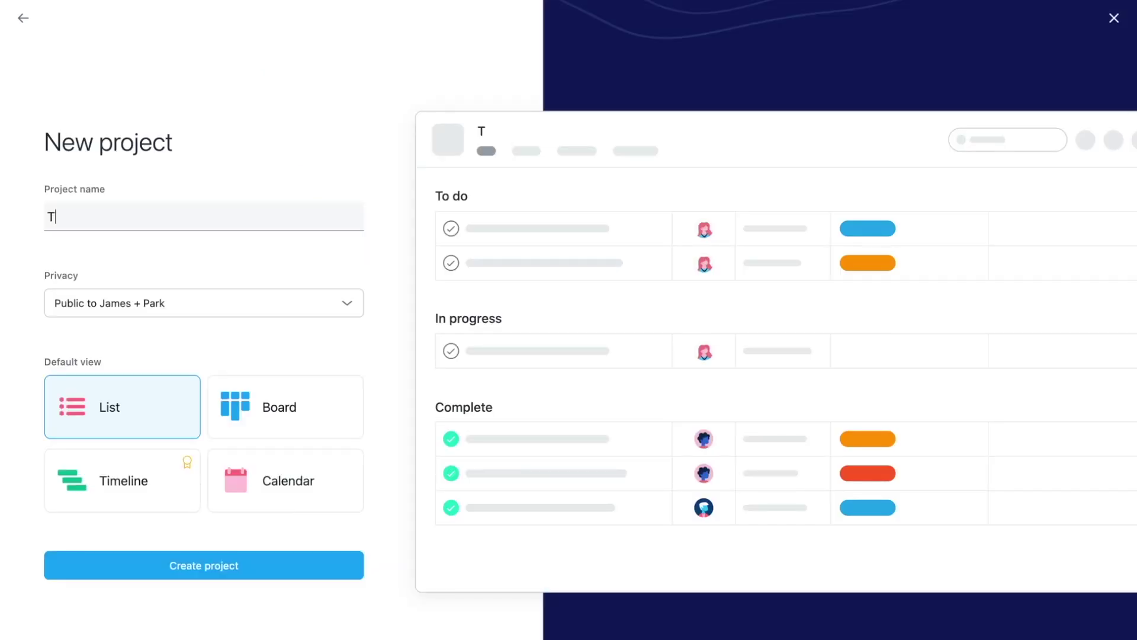
pyautogui.write('est Content Calendar')
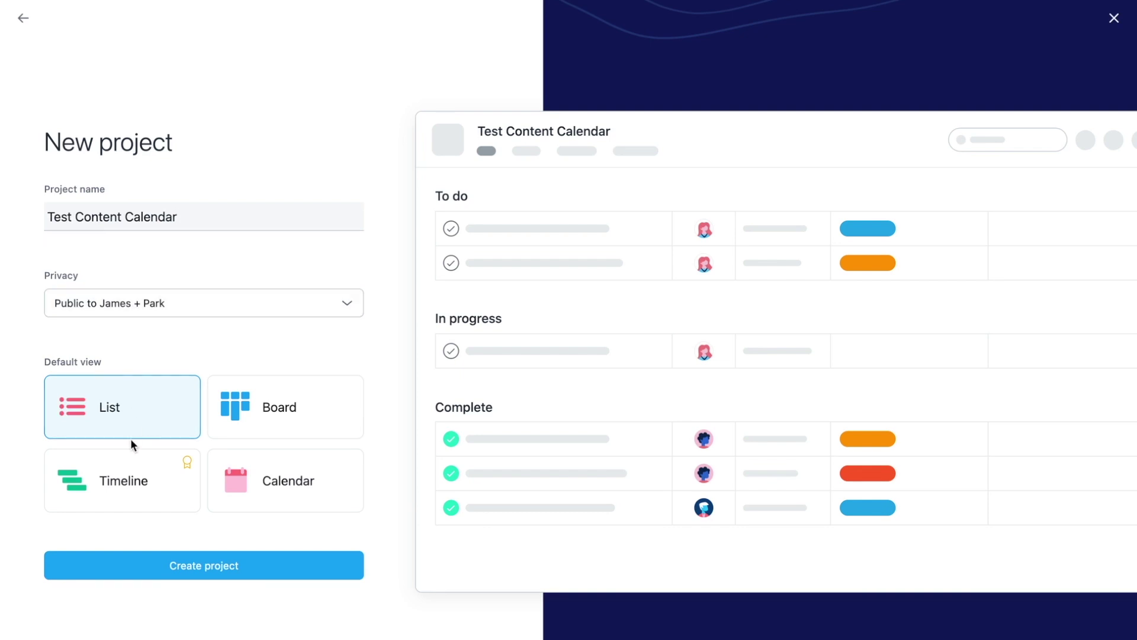
pyautogui.doubleClick(253, 498)
pyautogui.click(252, 497)
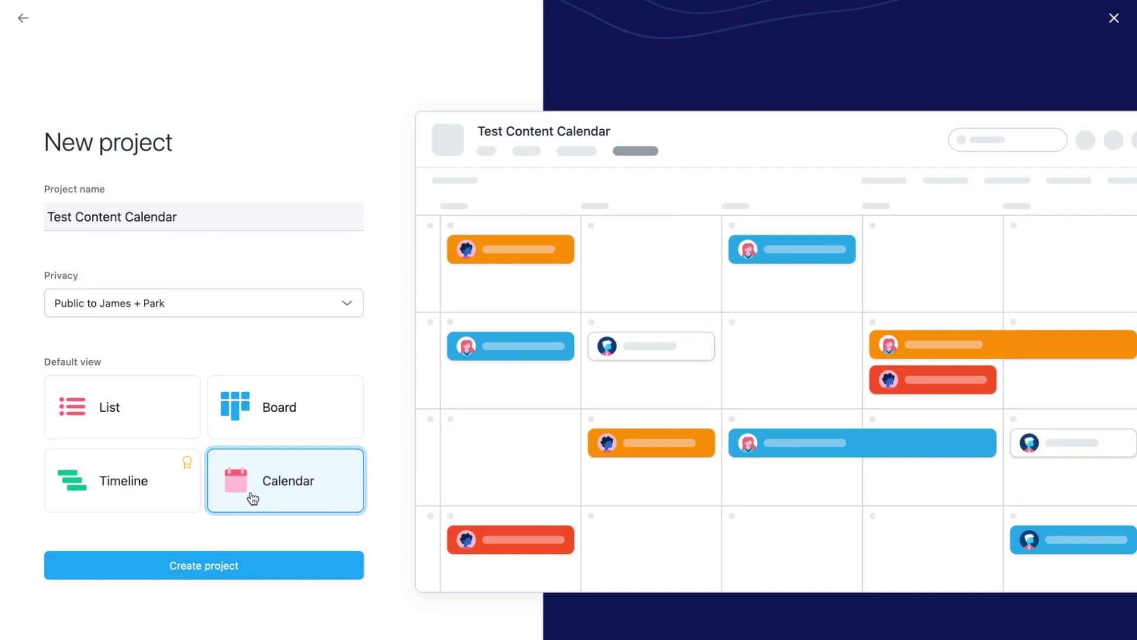
pyautogui.click(201, 577)
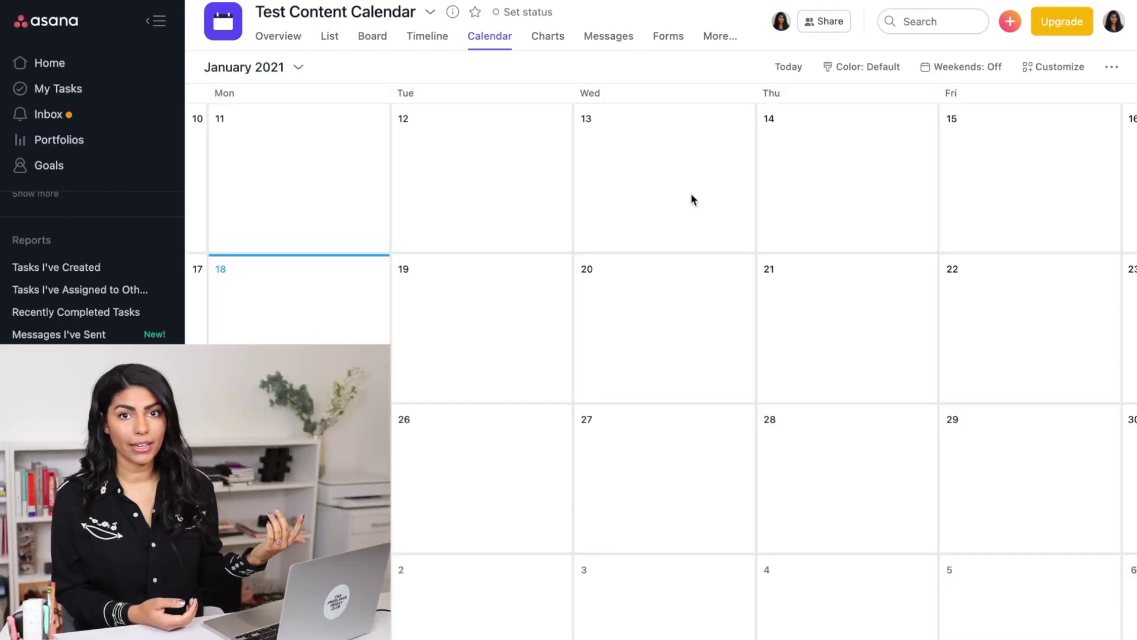
# Step: Add the task 'TW: MLK Day Post' on January 18 and open its details
pyautogui.click(271, 311)
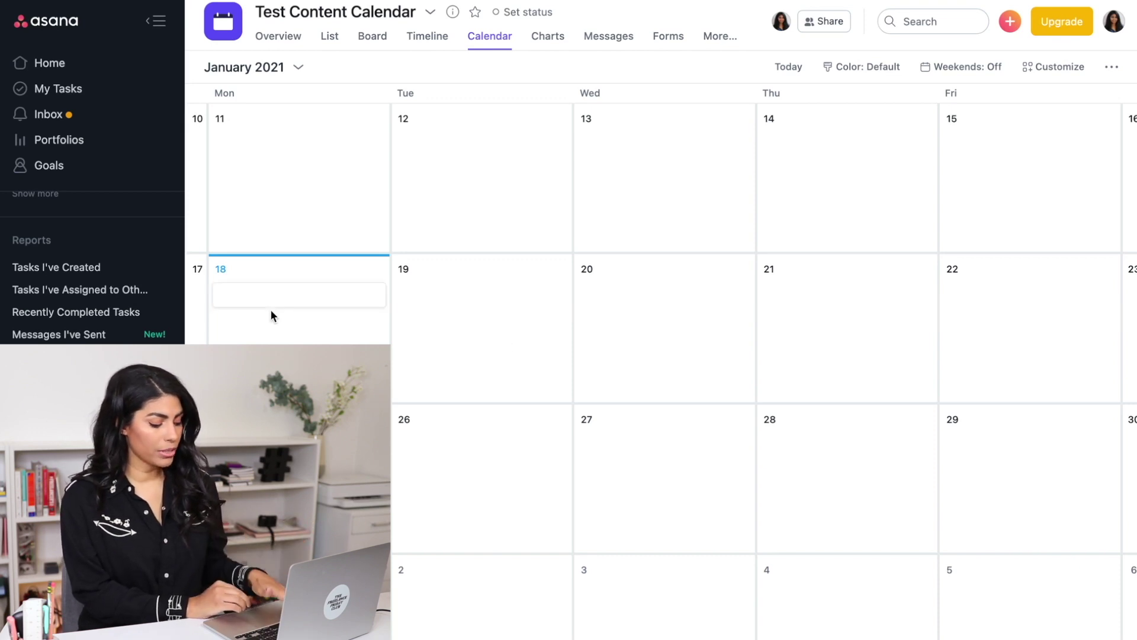
pyautogui.write('TW:')
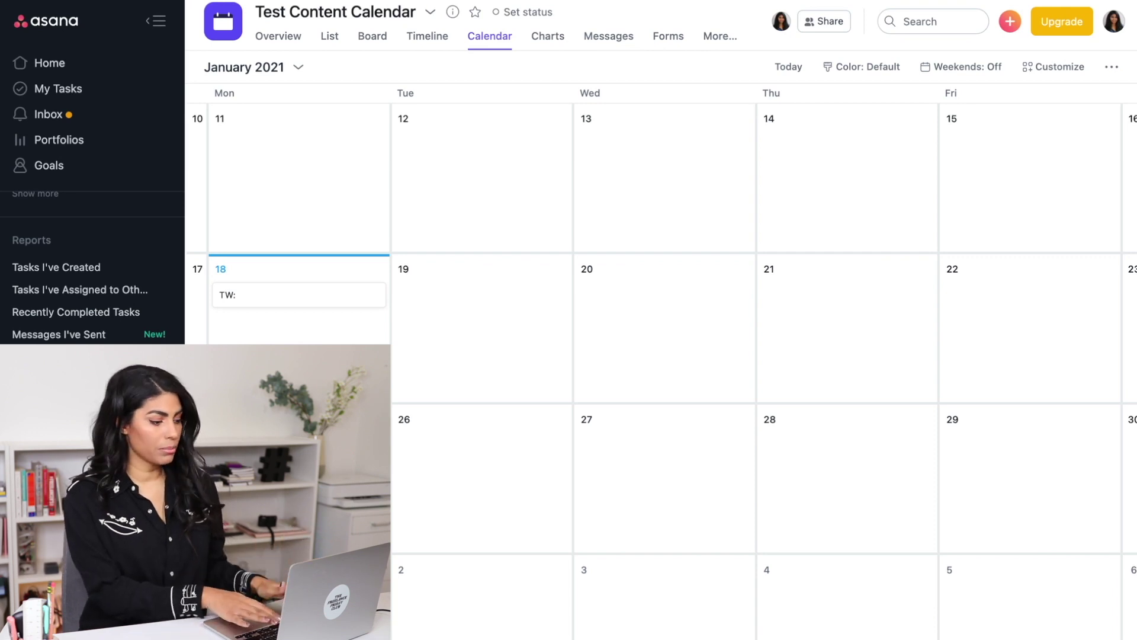
pyautogui.write(' MLK Day Post')
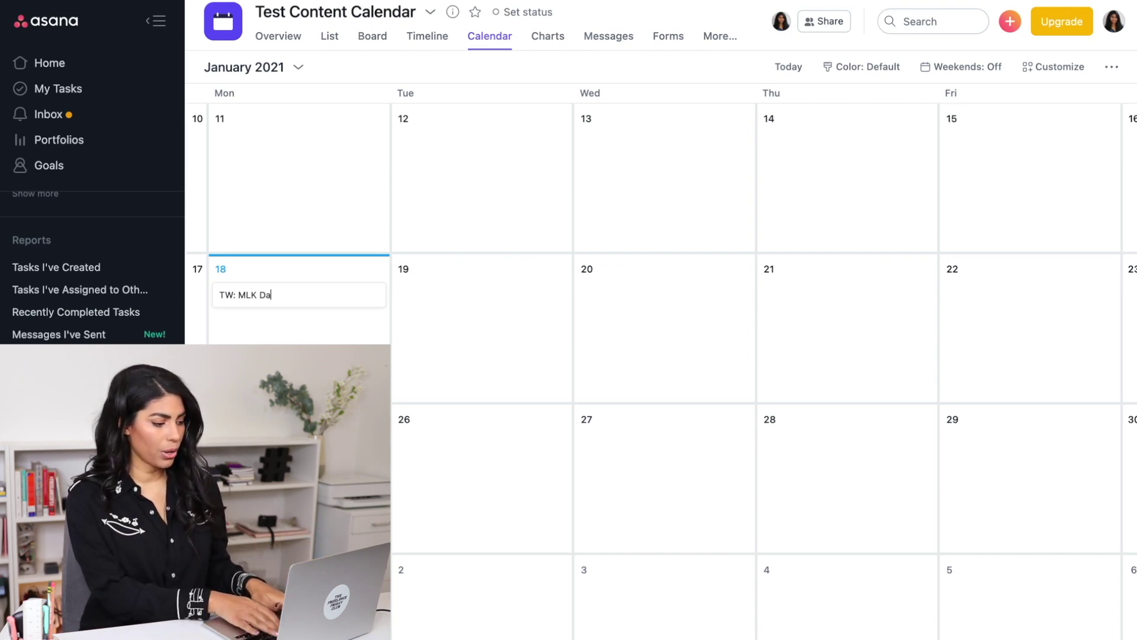
pyautogui.click(318, 302)
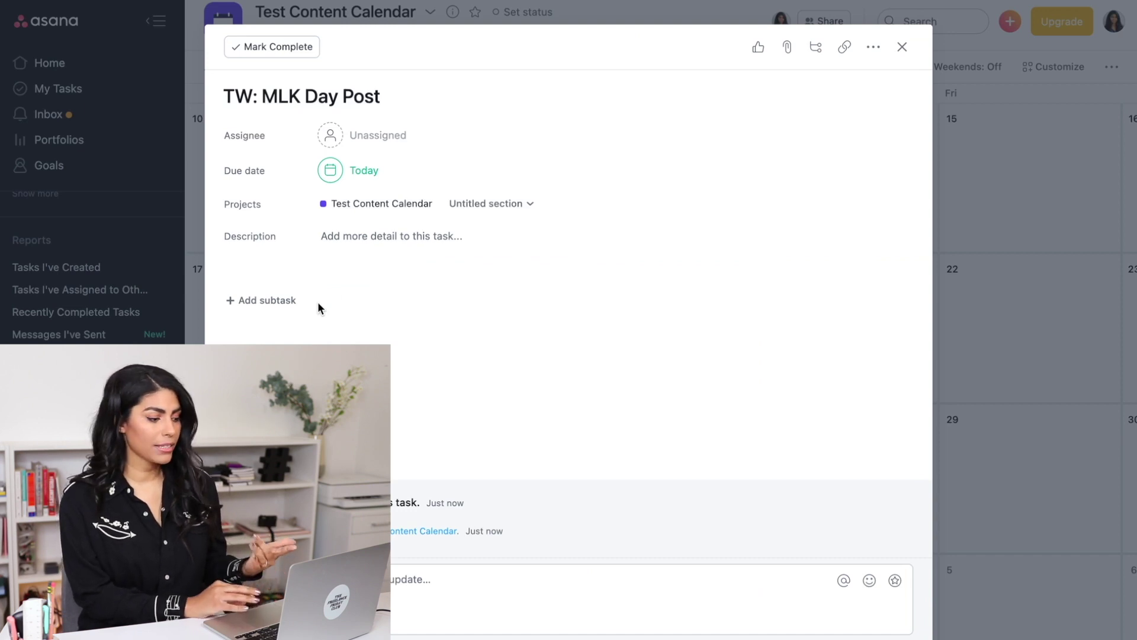
# Step: Write the task description 'Sample copy' with '#hashtags' on a second line
pyautogui.click(355, 237)
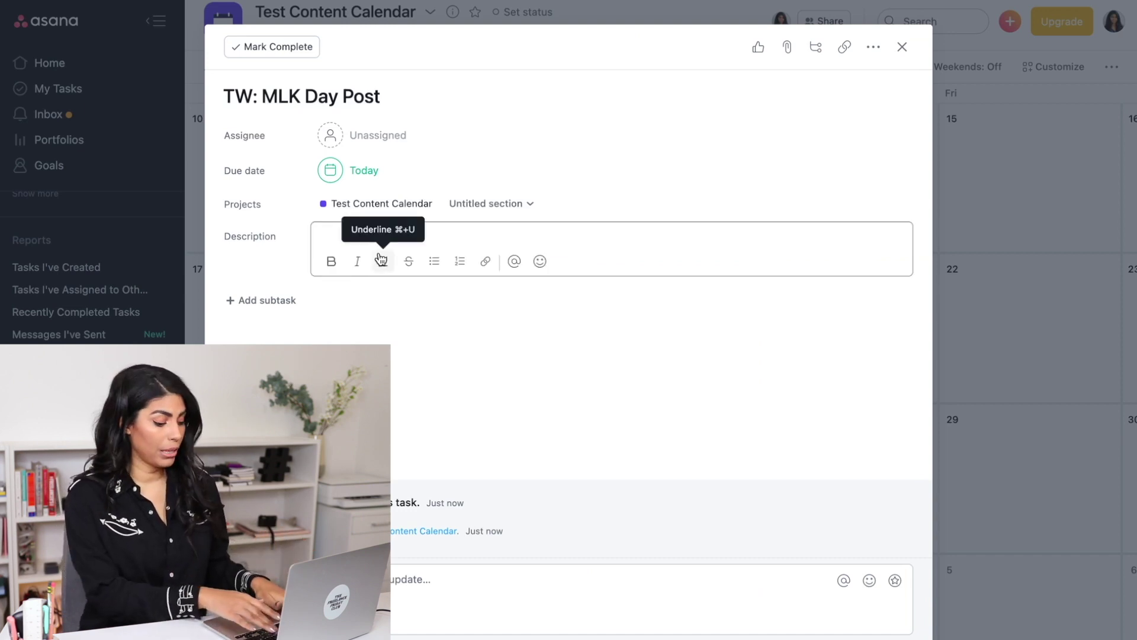
pyautogui.write('Sa')
pyautogui.press('BackSpace')
pyautogui.press('BackSpace')
pyautogui.write('Sample copy')
pyautogui.press('Return')
pyautogui.write('#hashtags')
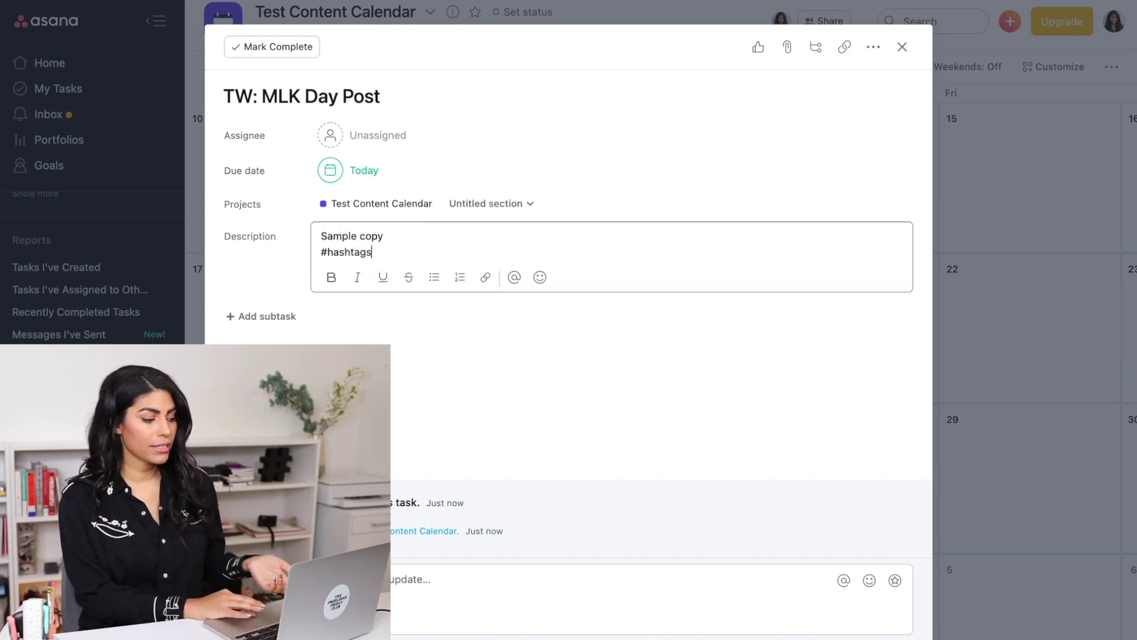
pyautogui.press('Escape')
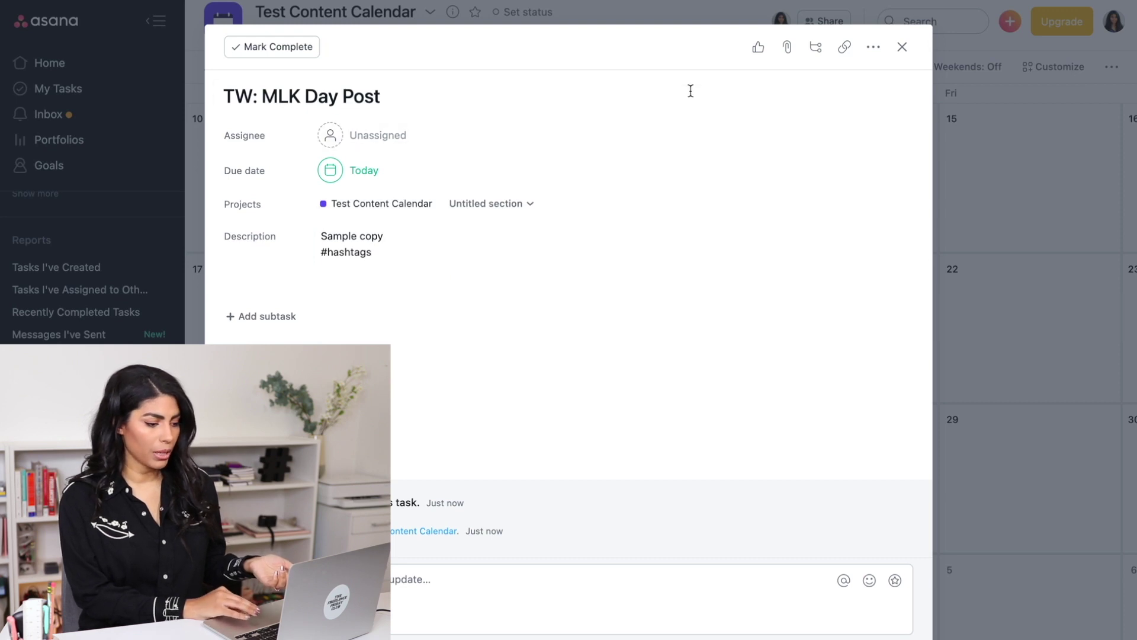
# Step: Attach the image IG Grid Planner (1).jpg from the computer
pyautogui.click(787, 47)
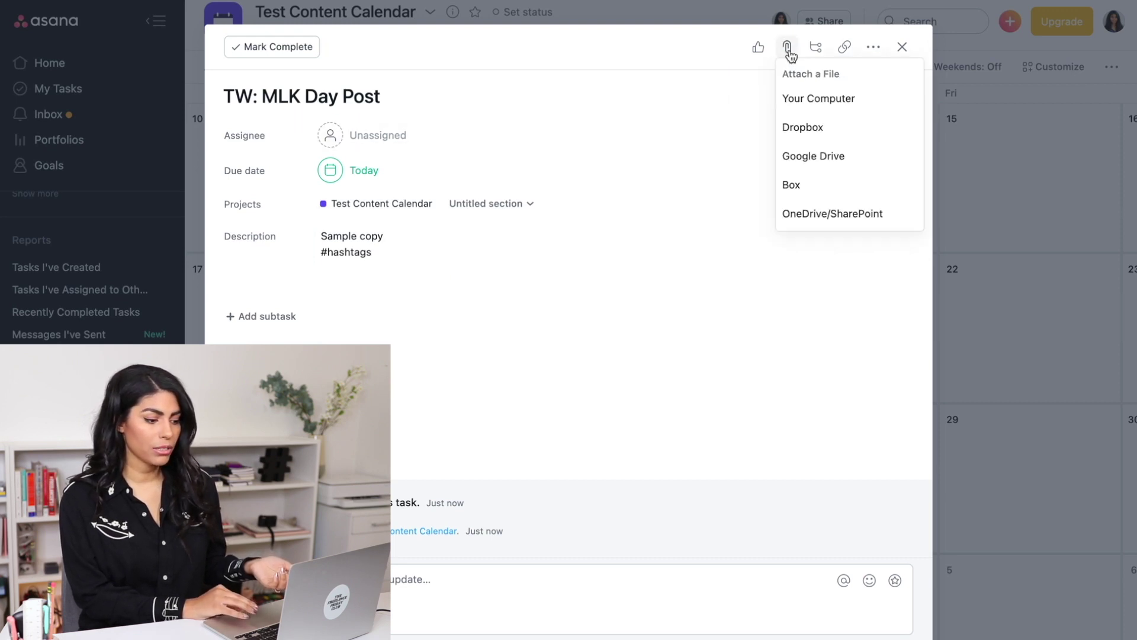
pyautogui.click(808, 109)
pyautogui.press('Return')
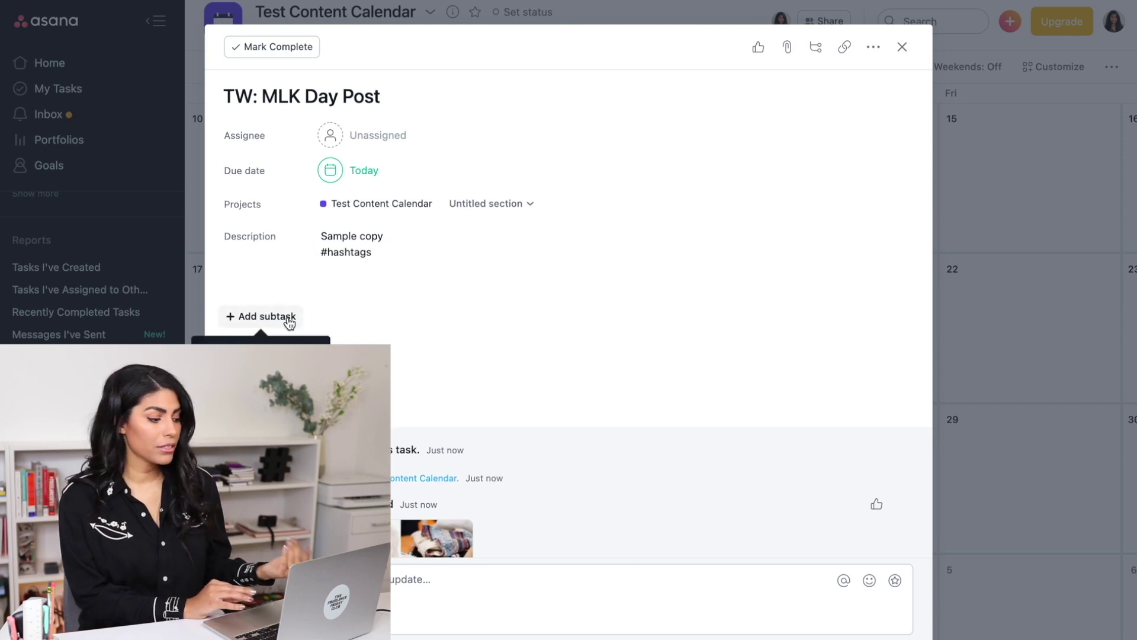
# Step: Add subtasks Review Copy and Schedule Content, complete Review Copy, and remove the empty row
pyautogui.click(289, 318)
pyautogui.write('Review Copy')
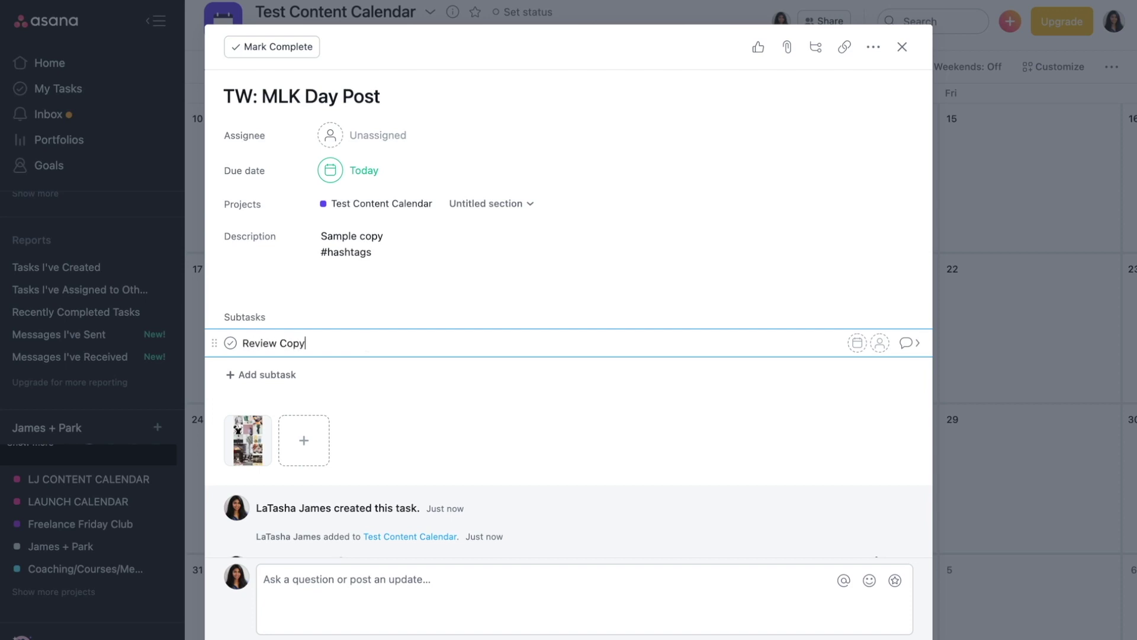
pyautogui.press('Return')
pyautogui.write('Schedule Content')
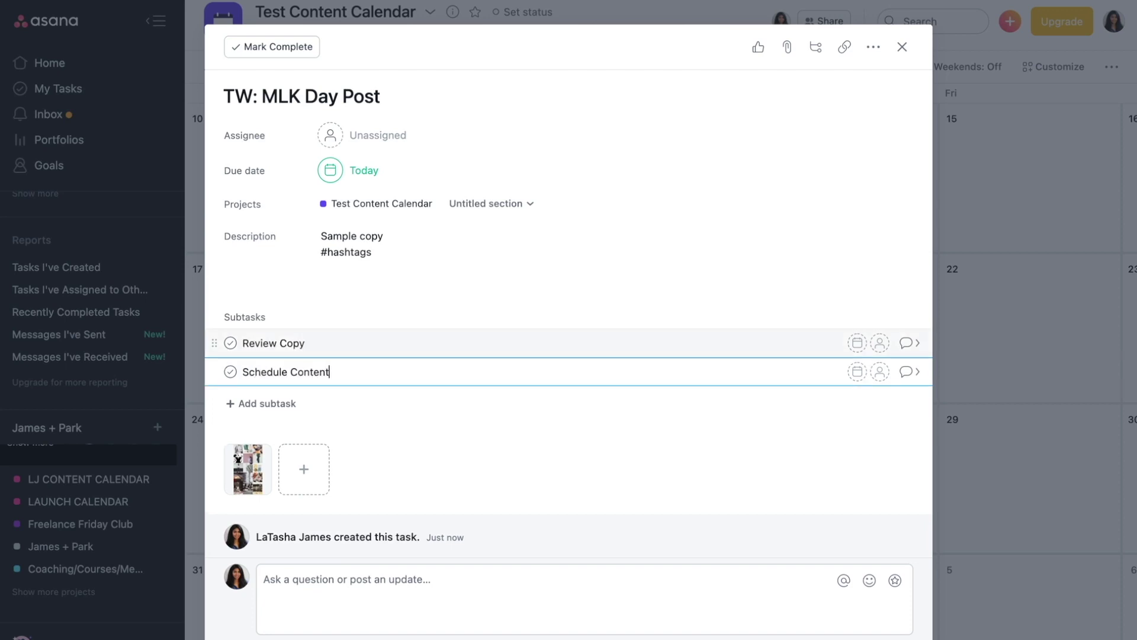
pyautogui.press('Return')
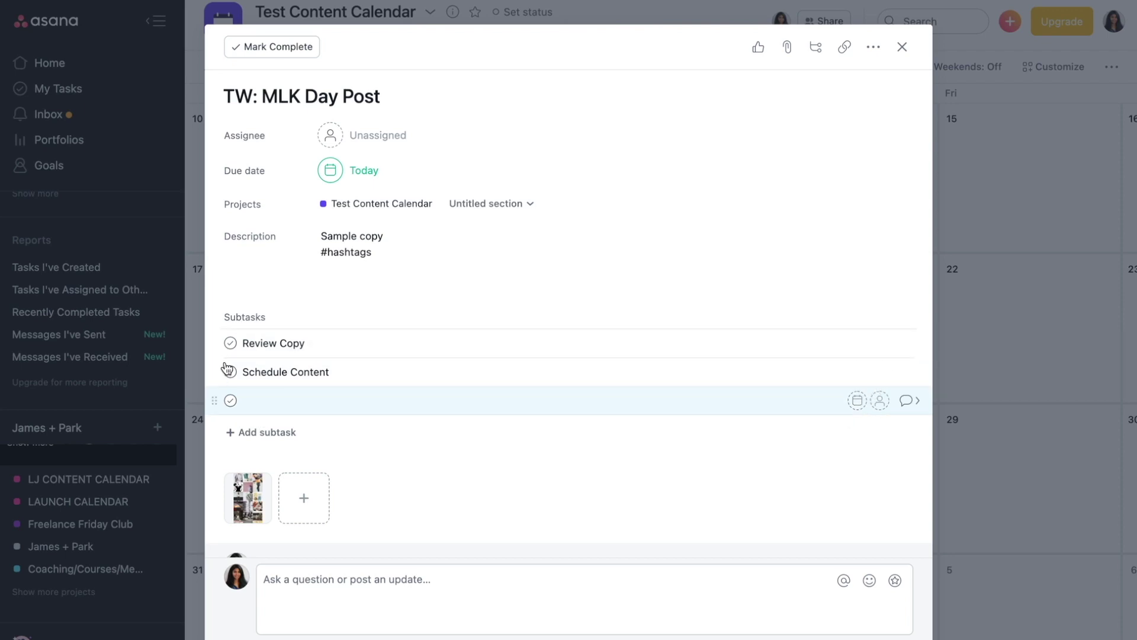
pyautogui.click(231, 344)
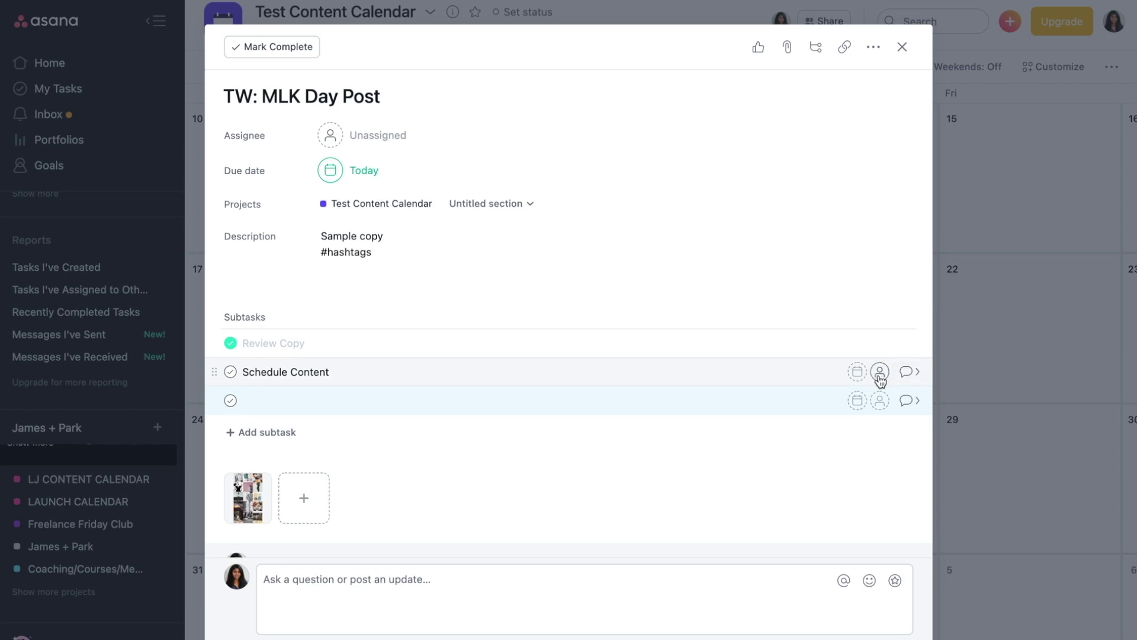
pyautogui.click(698, 406)
pyautogui.press('BackSpace')
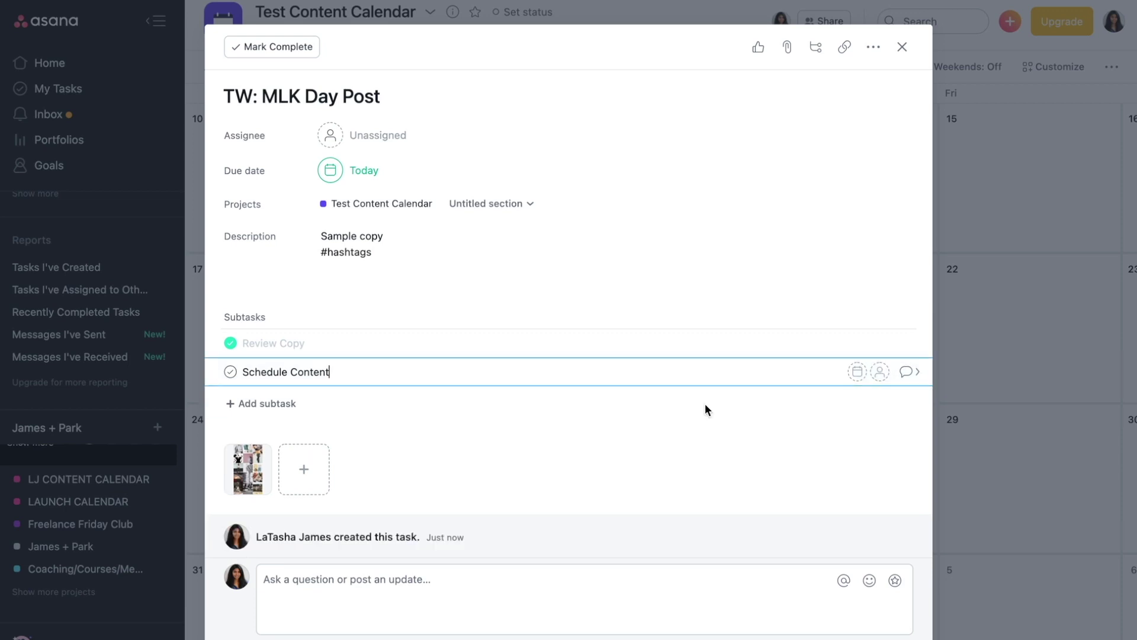
# Step: Add placeholder tasks 'FB: sdjfnskfjds' on January 20 and 'YT: jkhfskfds' on January 21
pyautogui.click(901, 45)
pyautogui.click(680, 315)
pyautogui.write('FB: sdjfnskfjds')
pyautogui.click(847, 295)
pyautogui.write('YT: jkhfskfds')
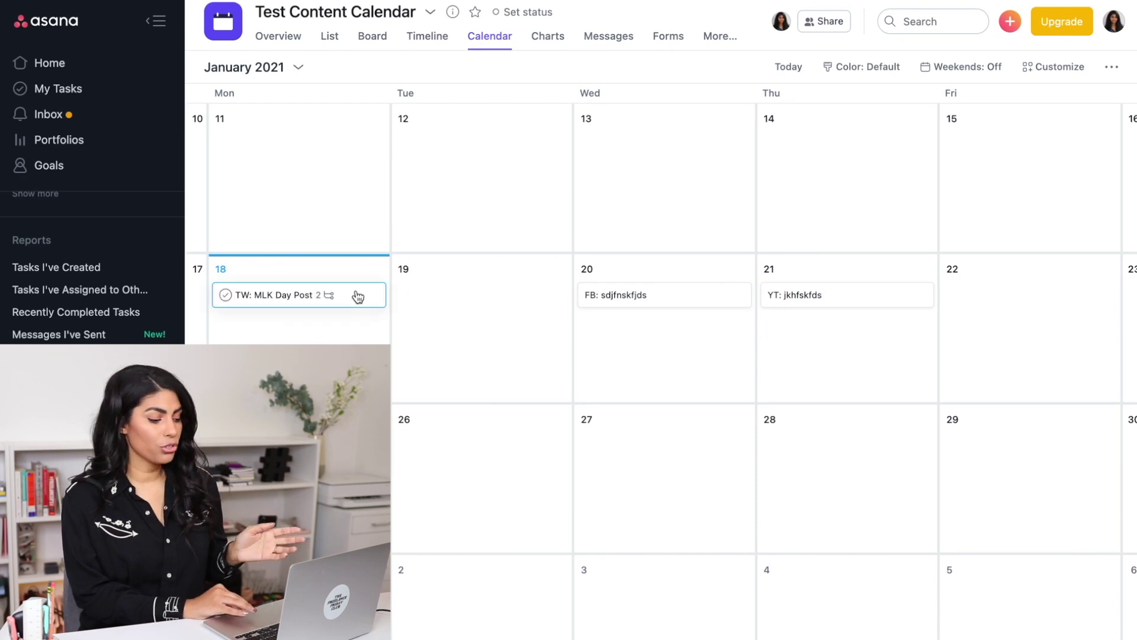
# Step: Drag FB to January 19 and YT to January 28, keep MLK on the 18th, and show weekends
pyautogui.moveTo(356, 294); pyautogui.dragTo(517, 419)
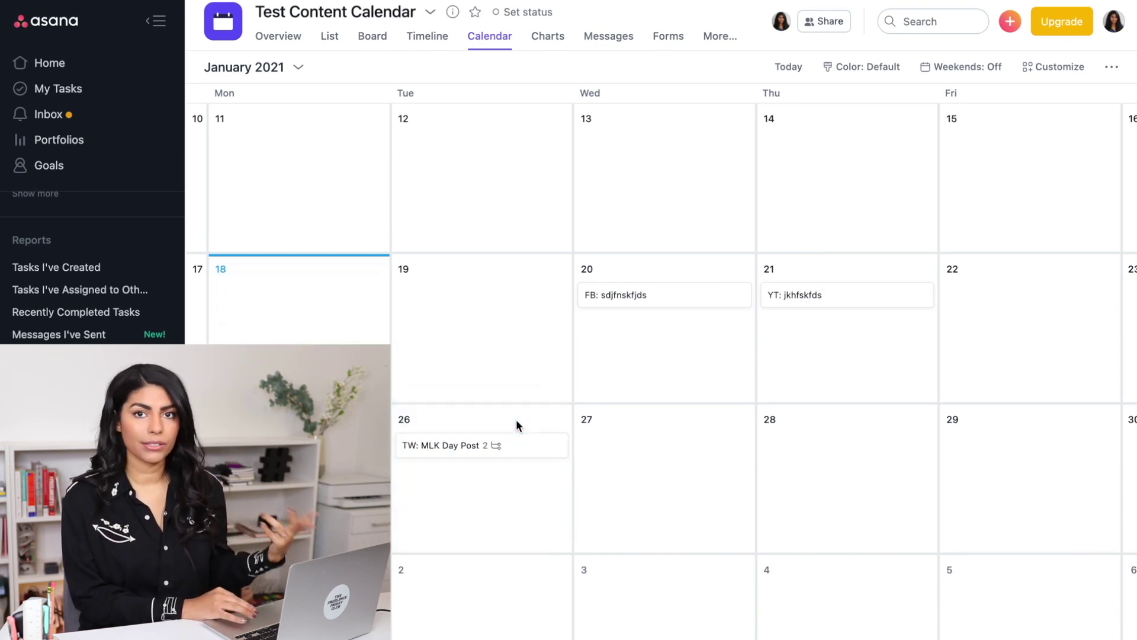
pyautogui.moveTo(497, 449); pyautogui.dragTo(311, 335)
pyautogui.moveTo(609, 294); pyautogui.dragTo(461, 458)
pyautogui.moveTo(821, 293); pyautogui.dragTo(836, 479)
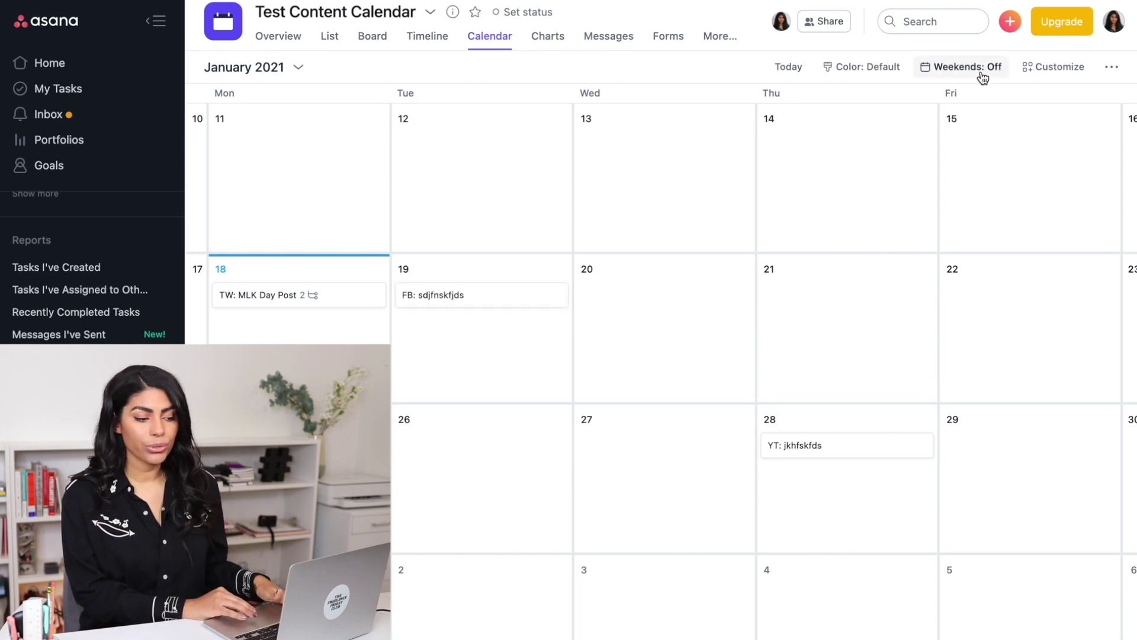
pyautogui.click(957, 68)
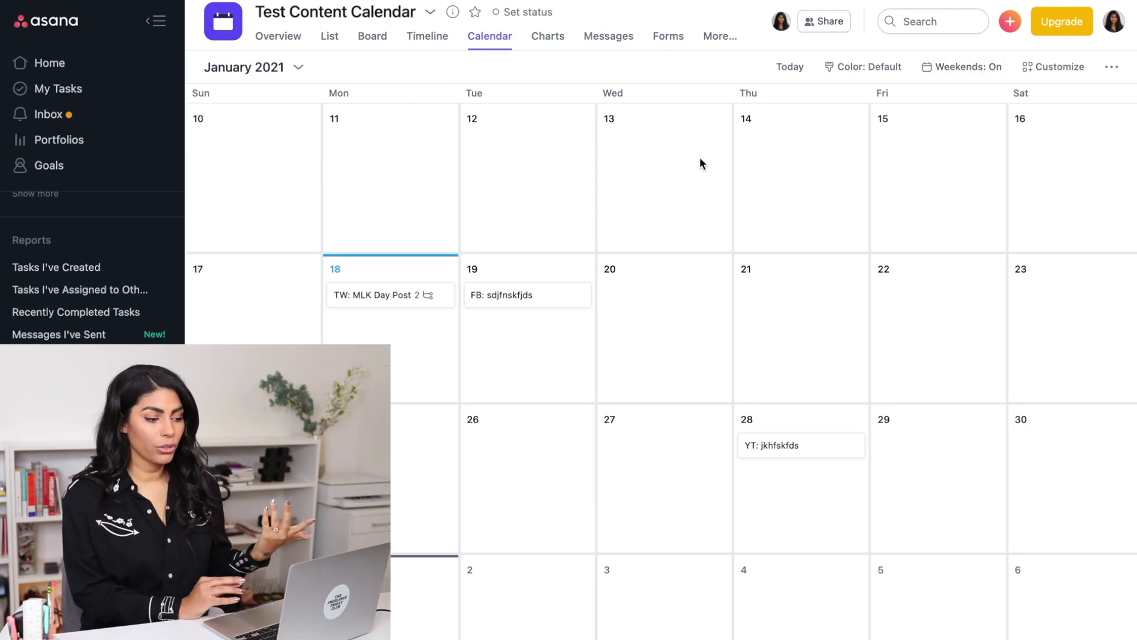
pyautogui.click(823, 22)
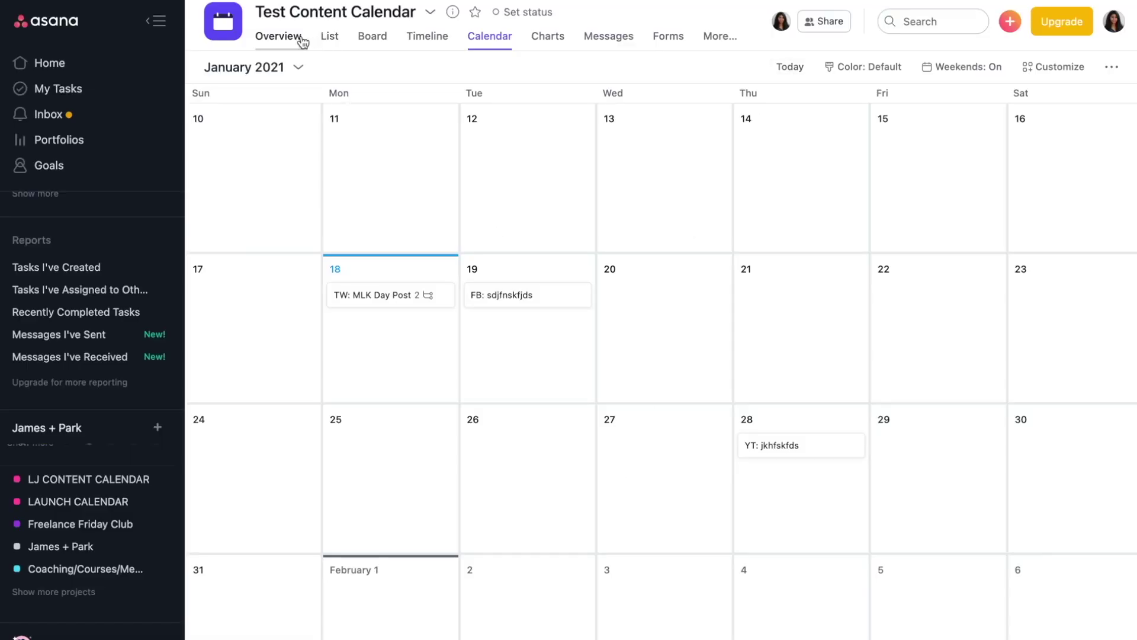
# Step: In board view, add an Ideas section placed before the Untitled section
pyautogui.click(373, 38)
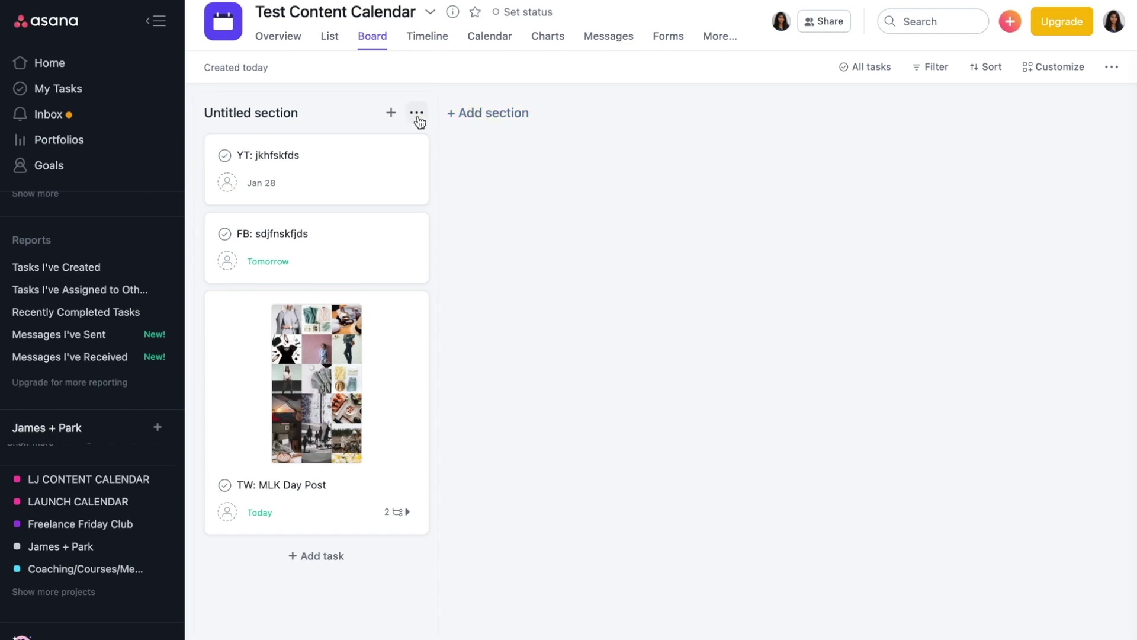
pyautogui.click(292, 107)
pyautogui.doubleClick(292, 106)
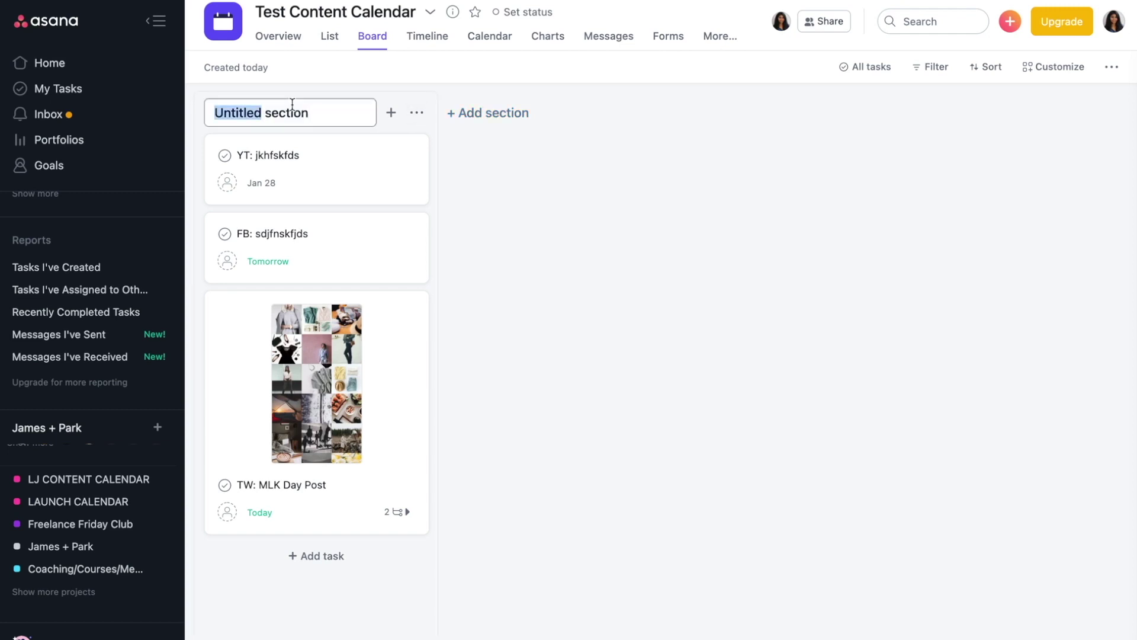
pyautogui.click(510, 112)
pyautogui.write('Ideas')
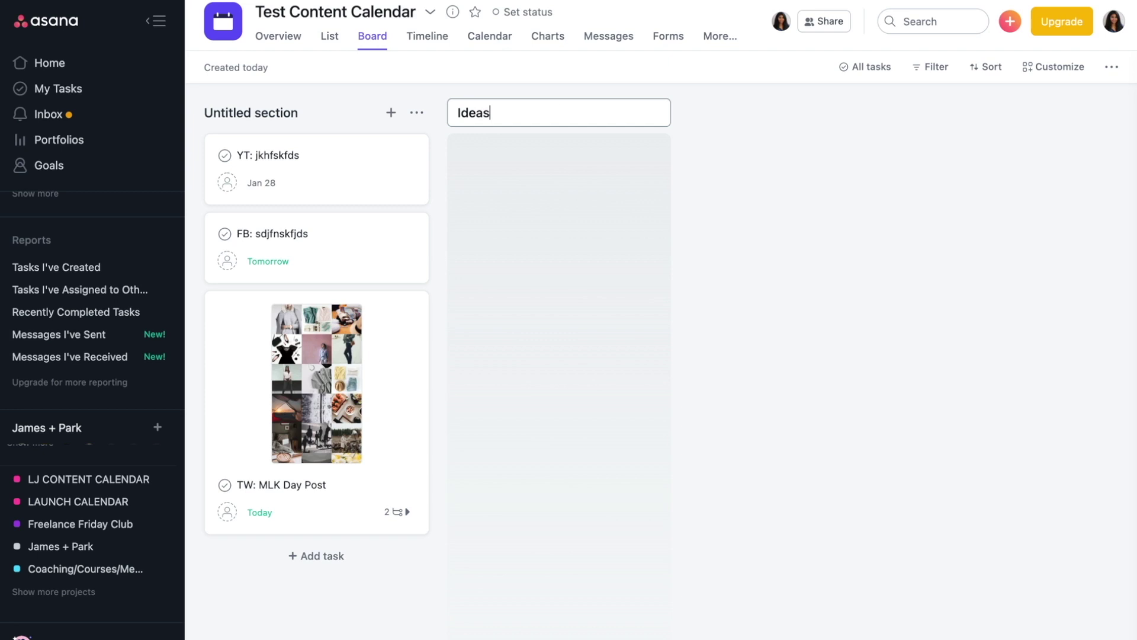
pyautogui.press('Return')
pyautogui.moveTo(549, 118); pyautogui.dragTo(290, 116)
# Step: Add tasks 'founder's birthday post' and 'women's day post' to the Ideas section
pyautogui.click(292, 157)
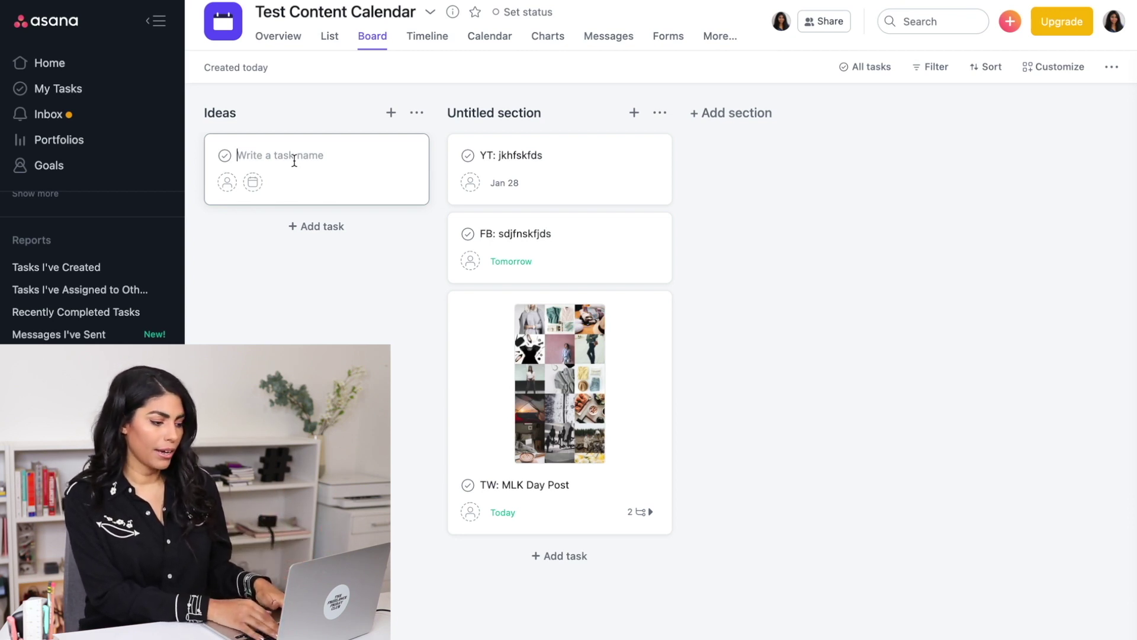
pyautogui.write('f')
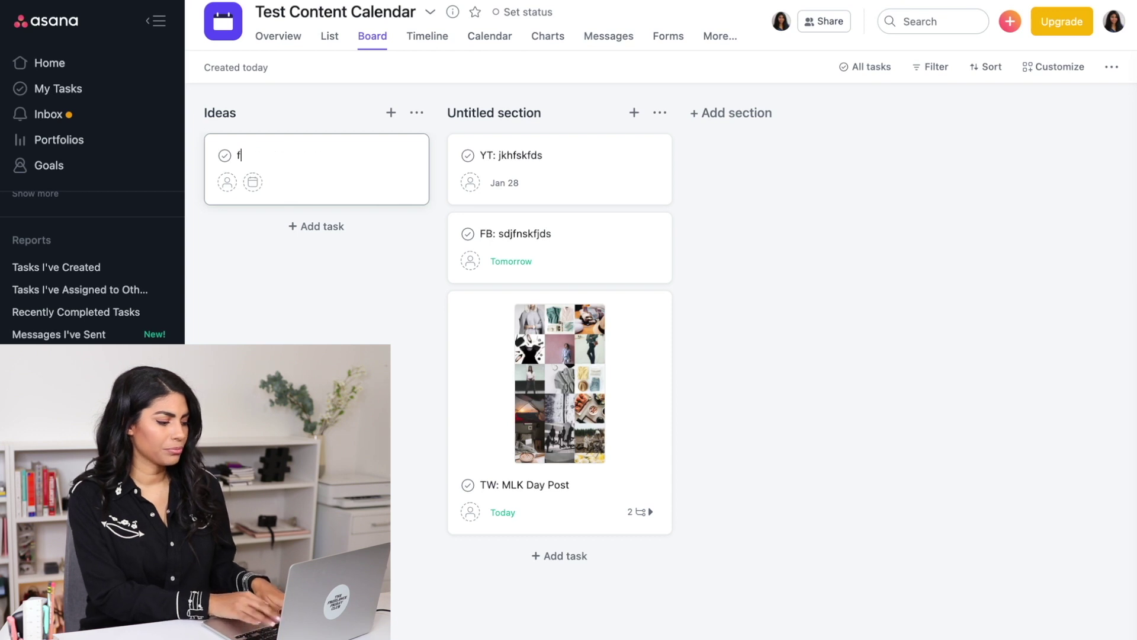
pyautogui.write("ounder's birthday post")
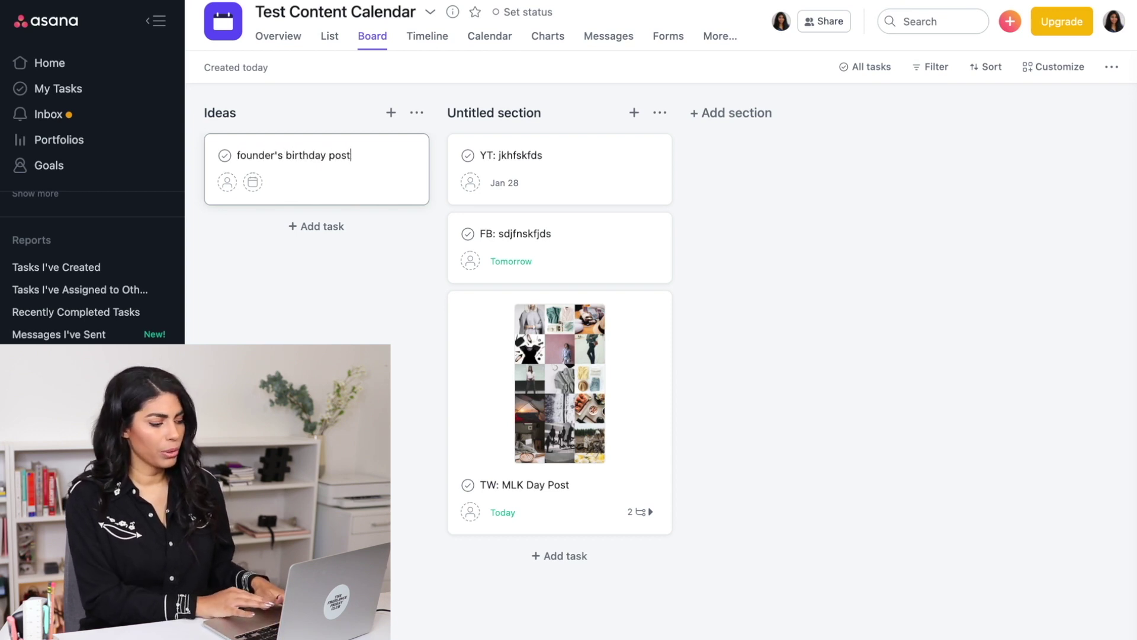
pyautogui.press('Return')
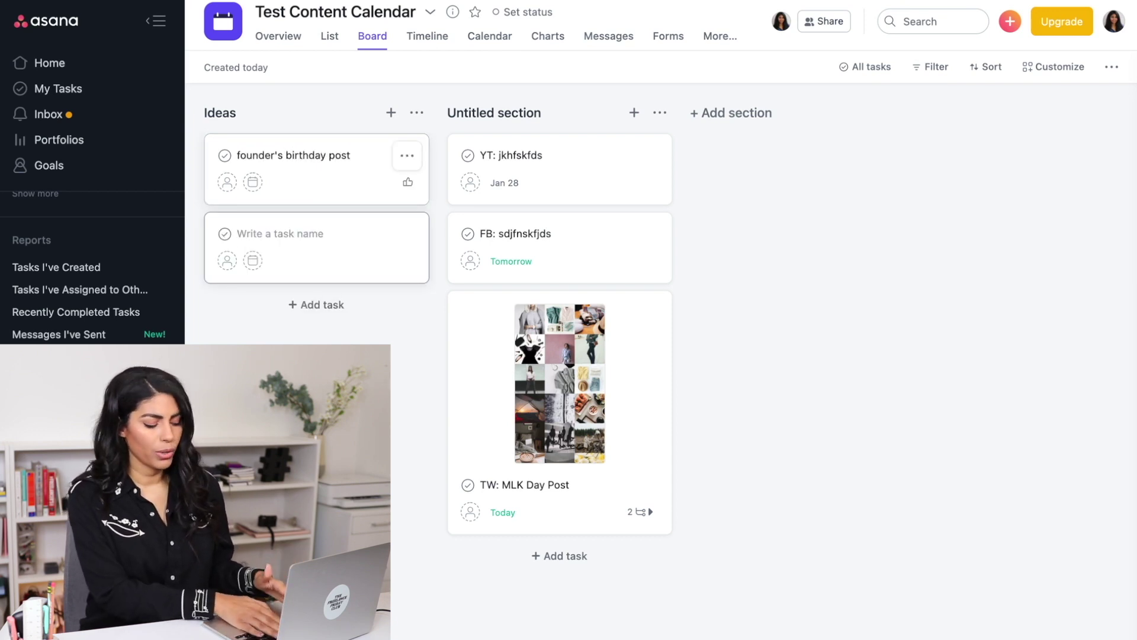
pyautogui.write("women's day post")
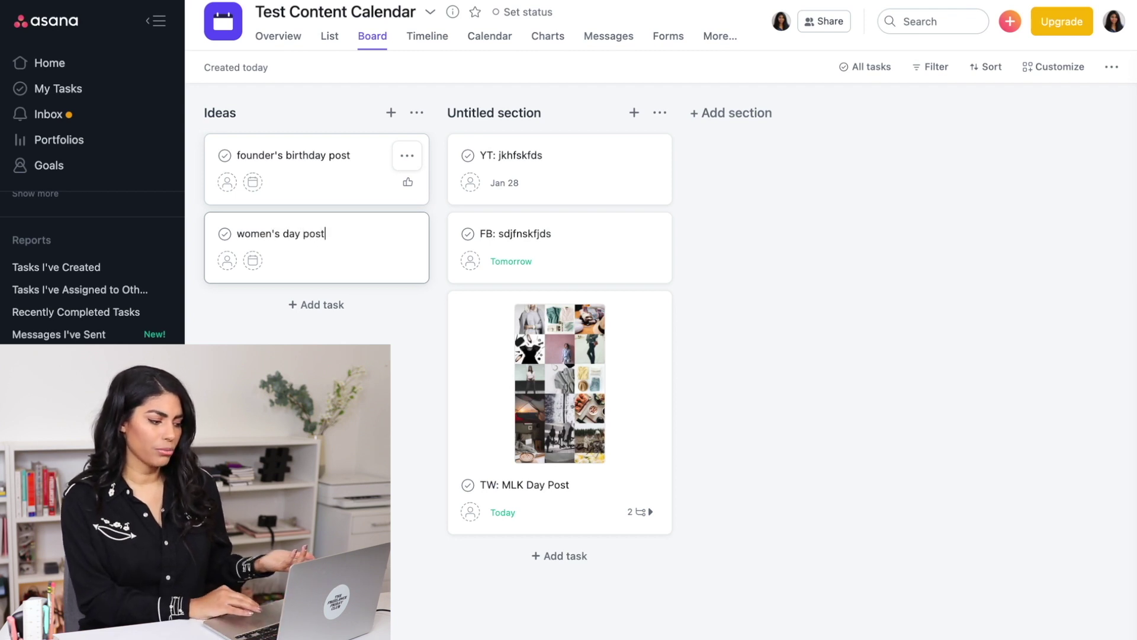
pyautogui.press('Return')
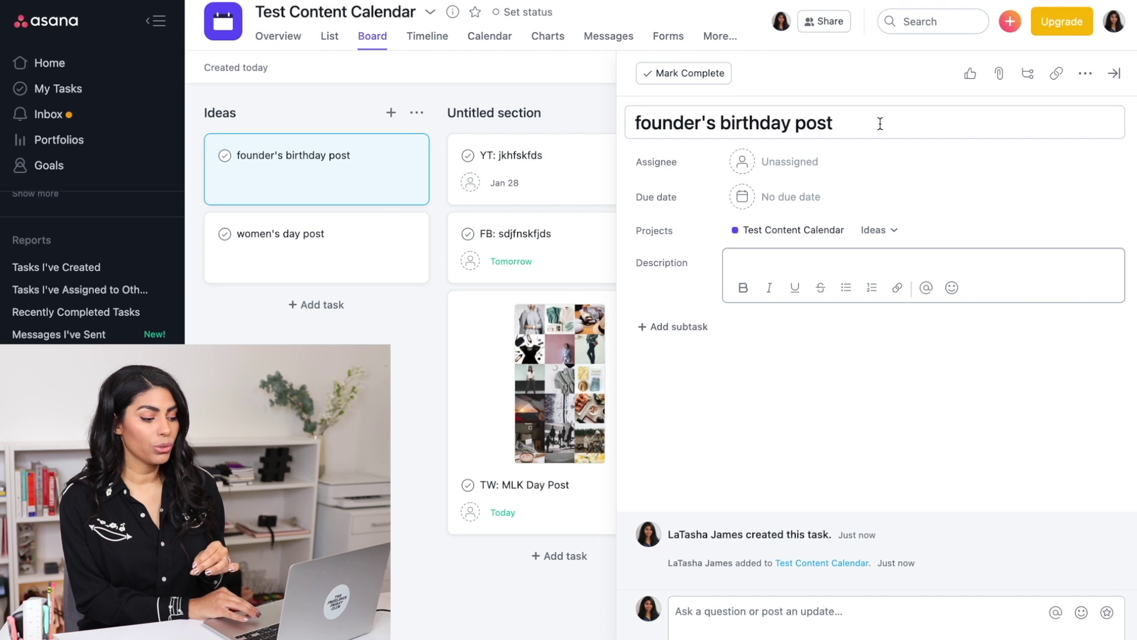
# Step: Set the founder's birthday post due date to January 20
pyautogui.click(816, 200)
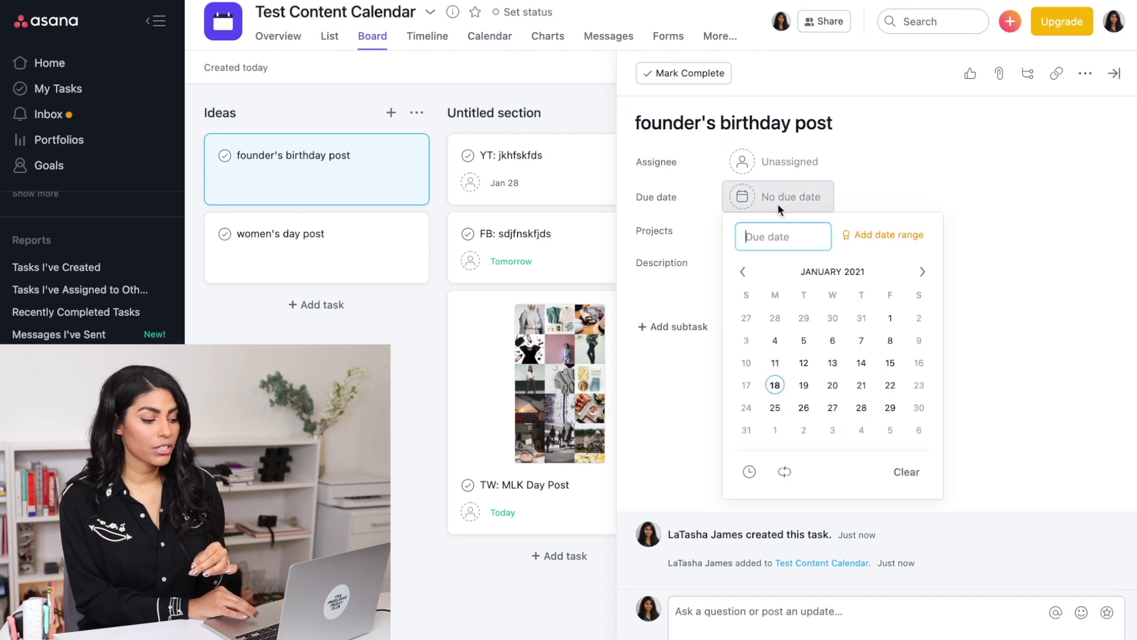
pyautogui.click(833, 386)
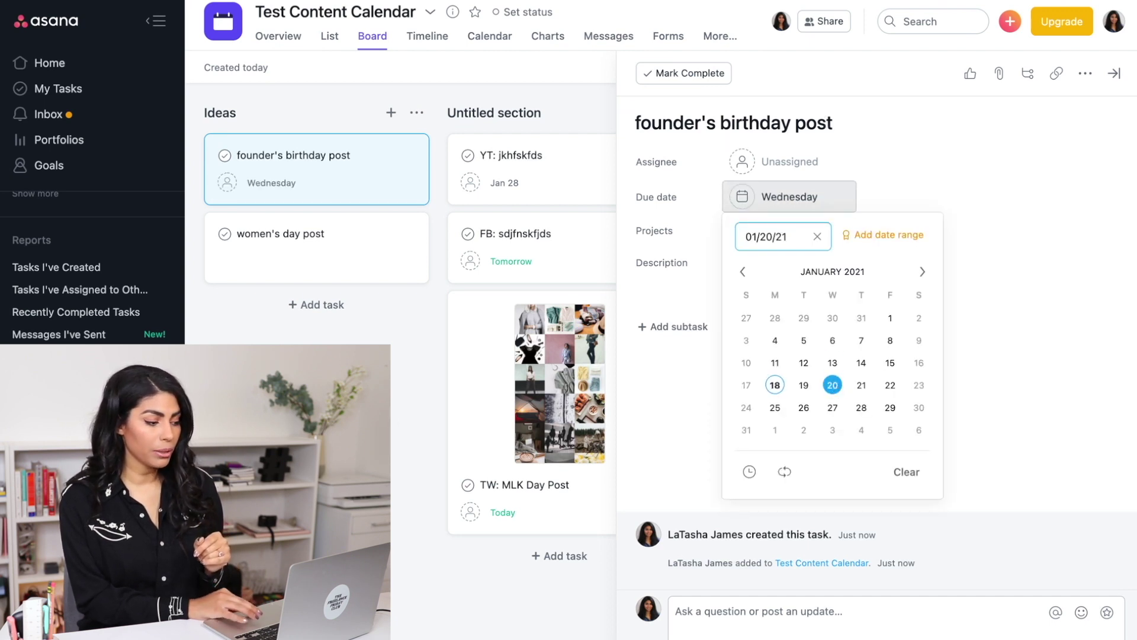
pyautogui.press('Escape')
pyautogui.press('Escape')
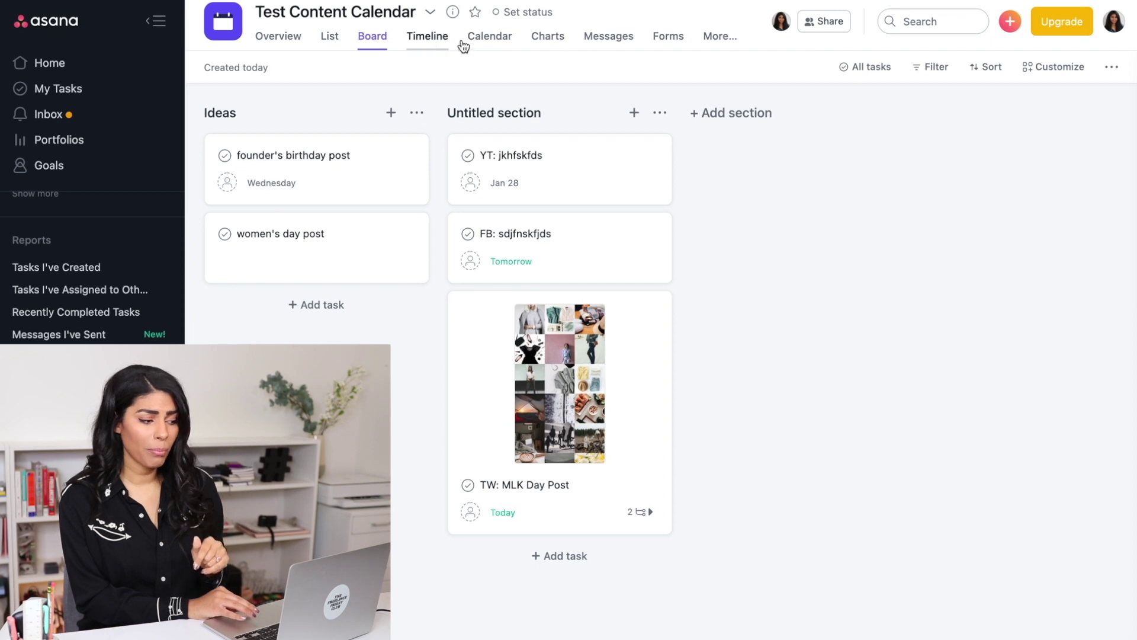
# Step: Show the LJ CONTENT CALENDAR in calendar view, scrolled to December 2020
pyautogui.click(491, 44)
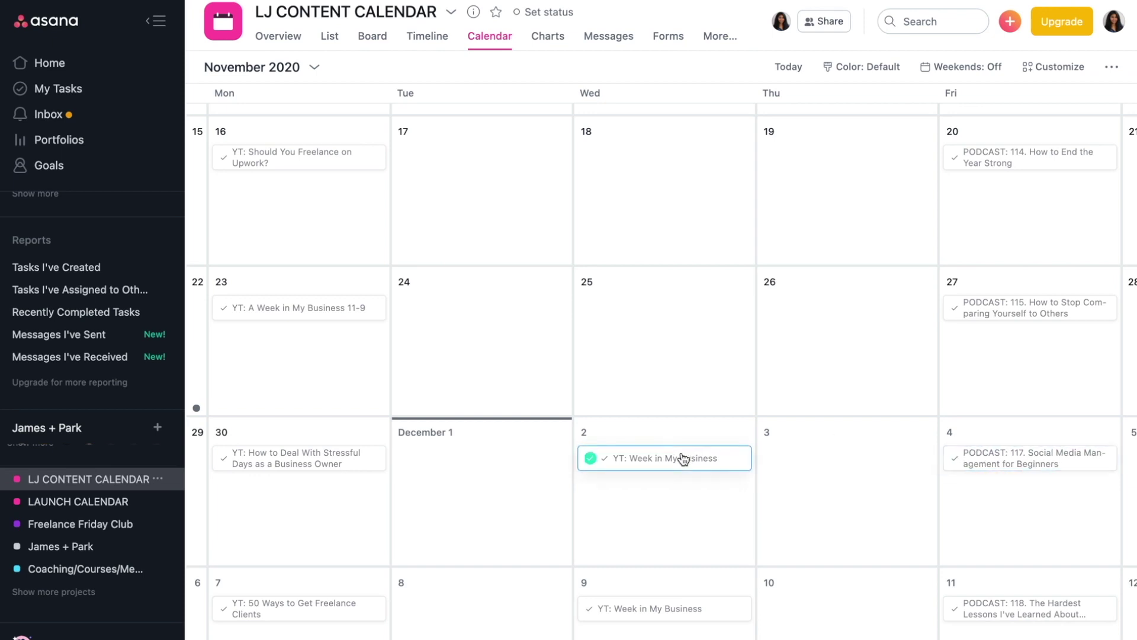
pyautogui.scroll(-3, 656, 584)
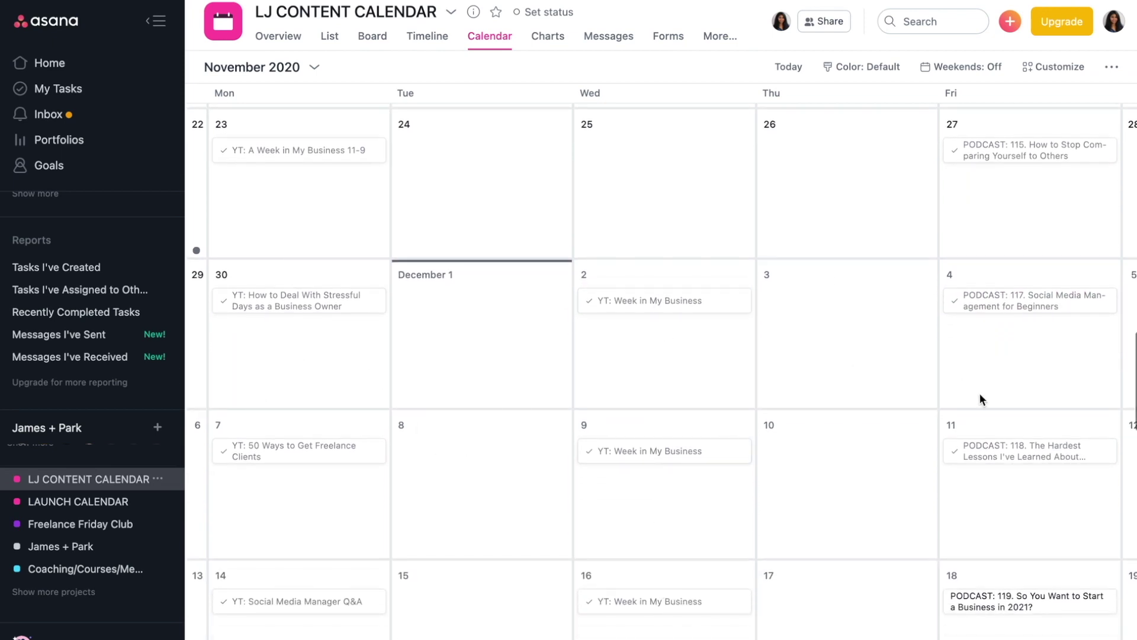
pyautogui.scroll(-2, 303, 346)
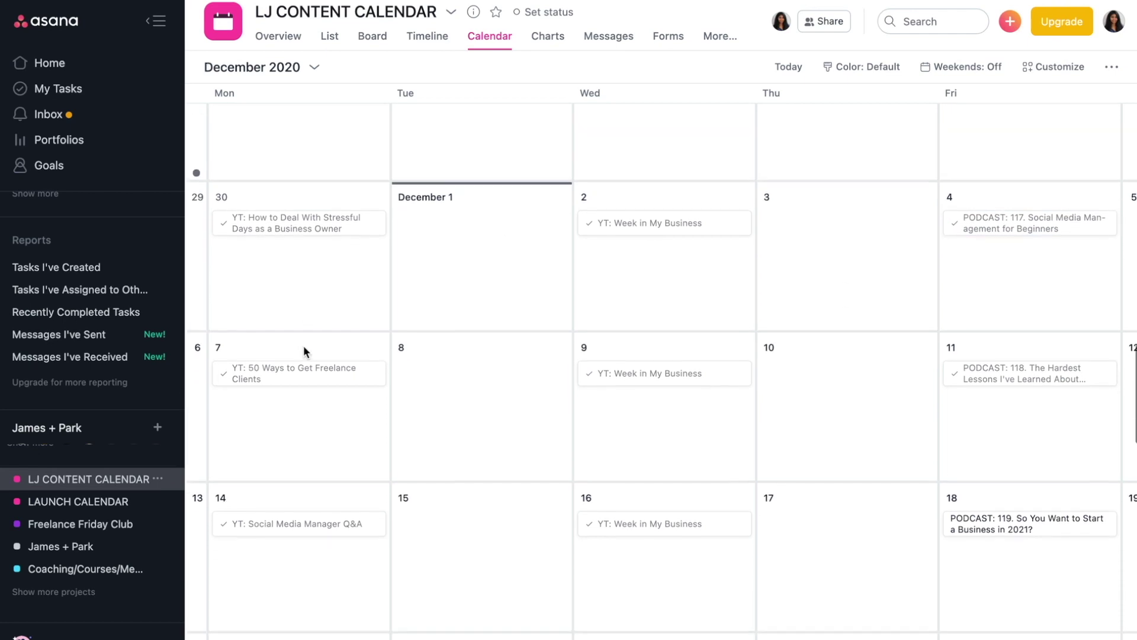
pyautogui.scroll(1, 303, 346)
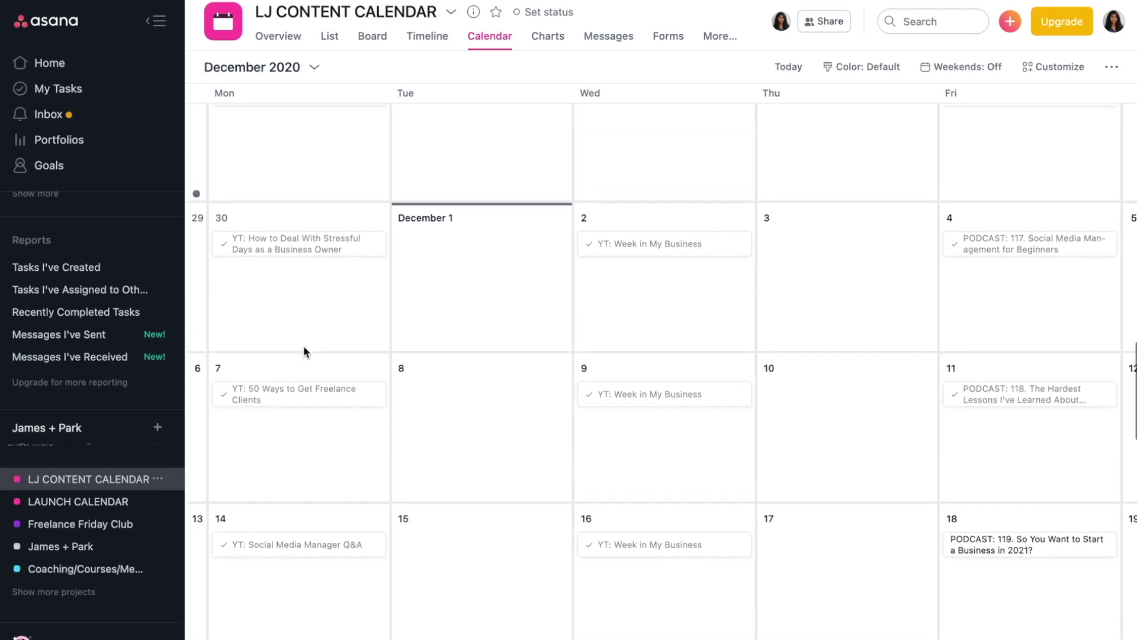
pyautogui.click(288, 244)
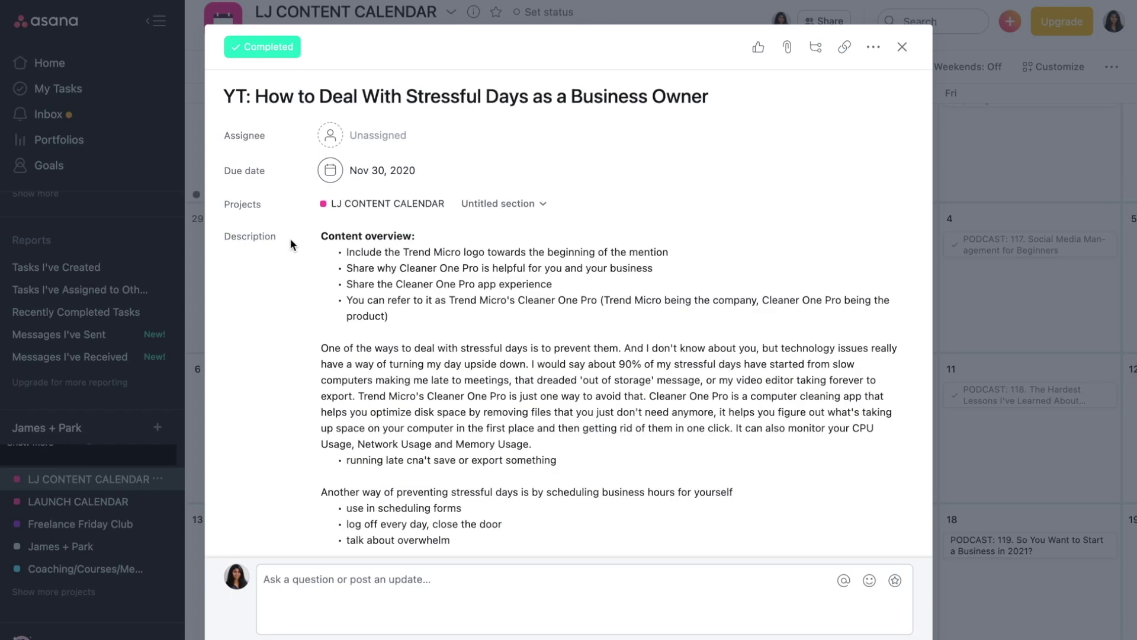
pyautogui.scroll(-1, 400, 402)
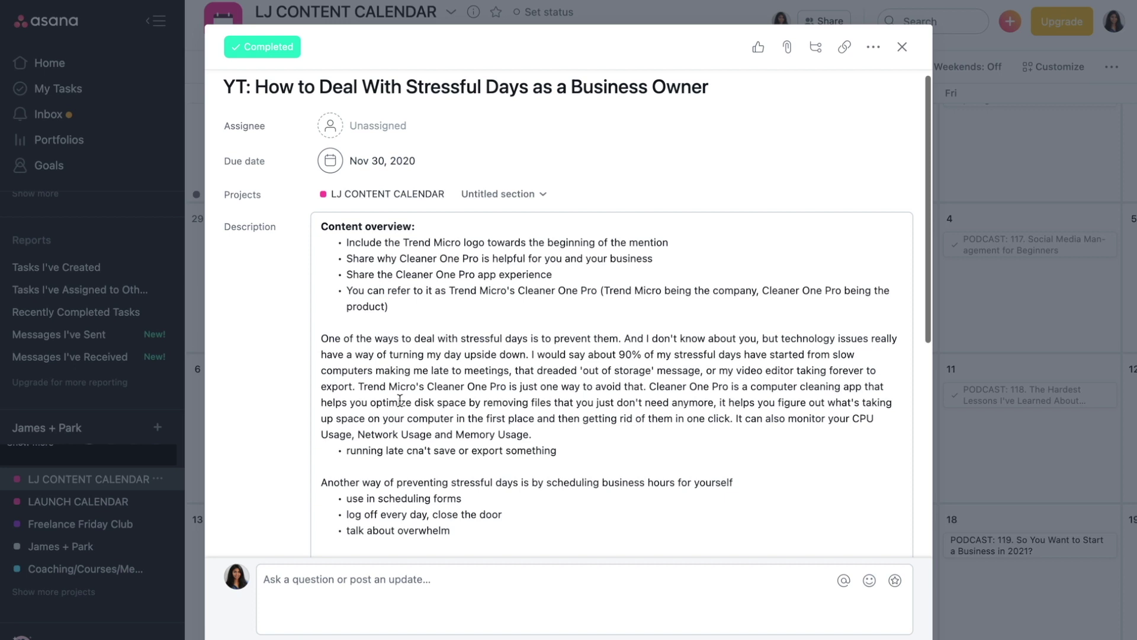
pyautogui.scroll(1, 625, 320)
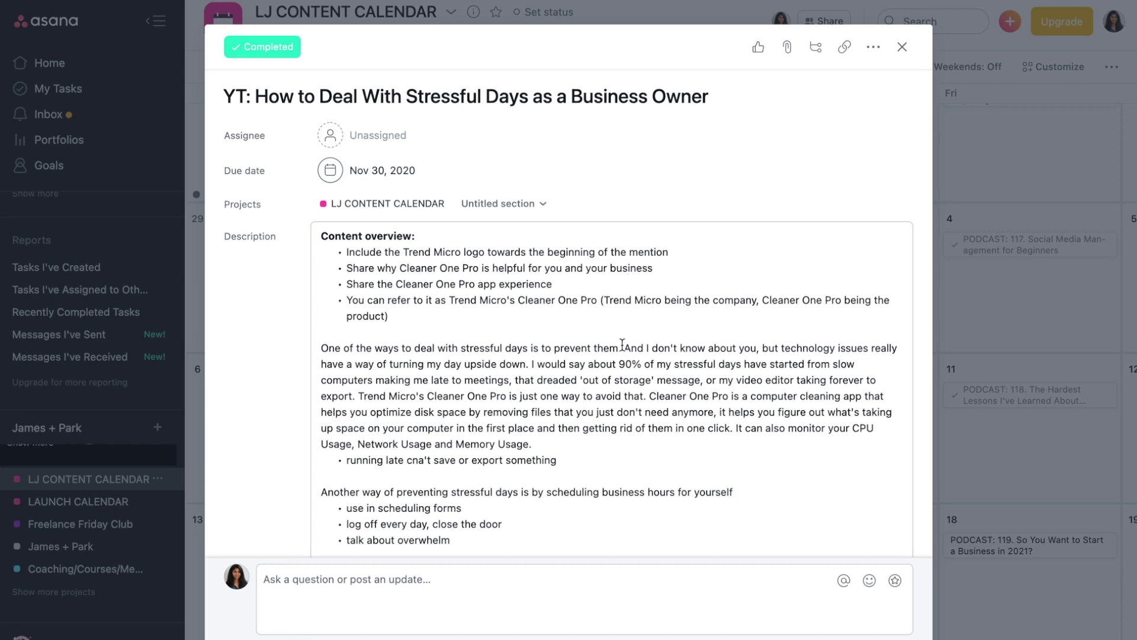
pyautogui.click(902, 46)
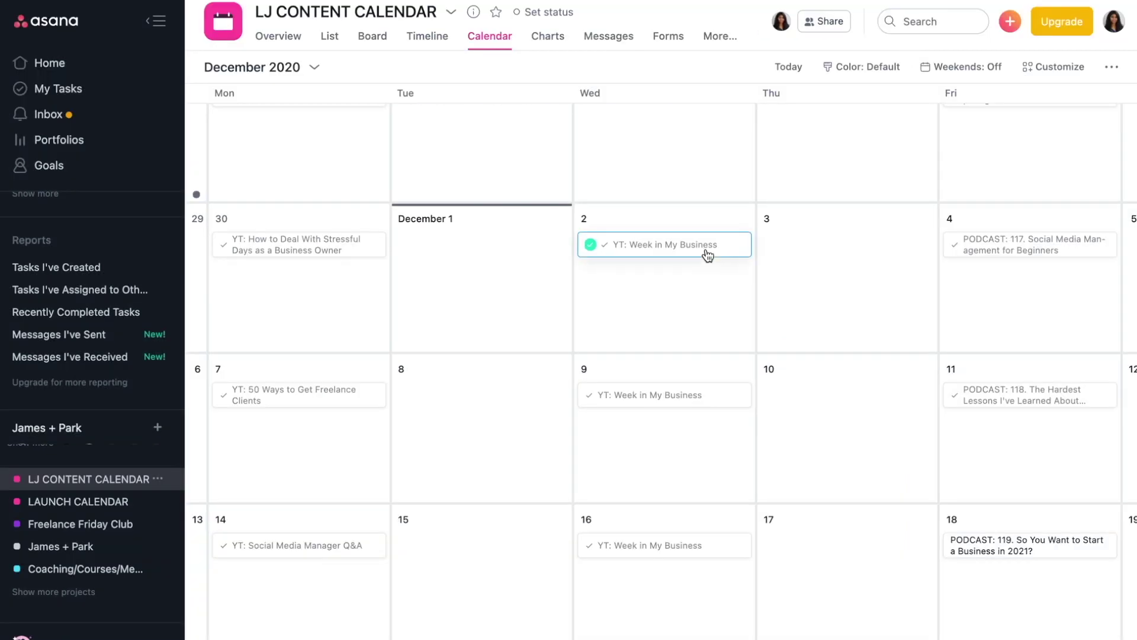
pyautogui.click(687, 248)
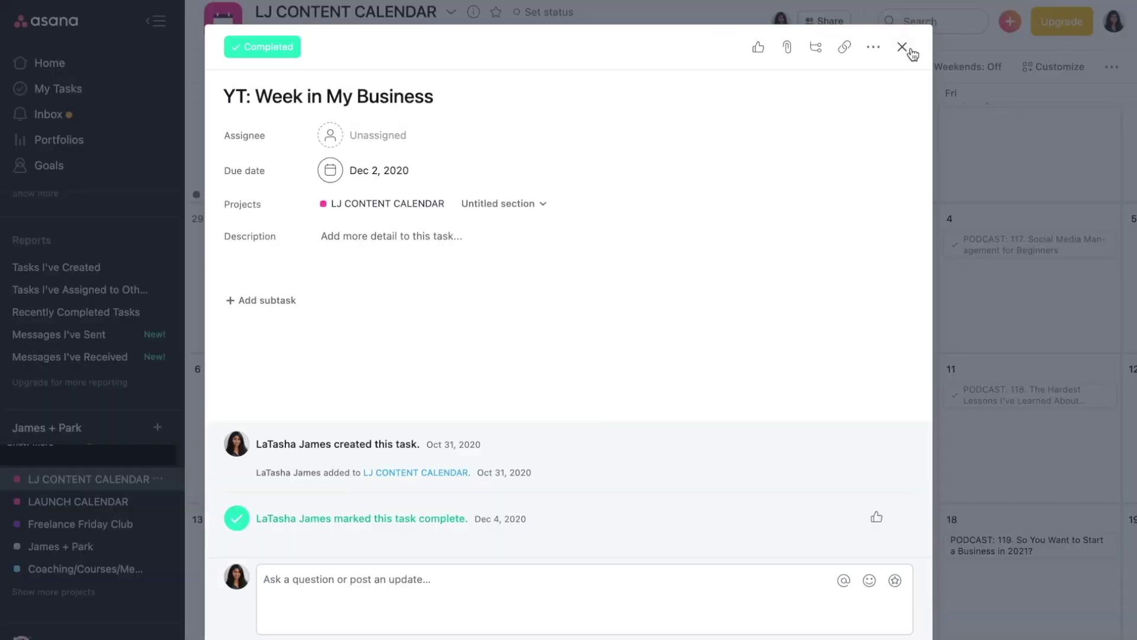
pyautogui.click(904, 47)
pyautogui.click(1019, 245)
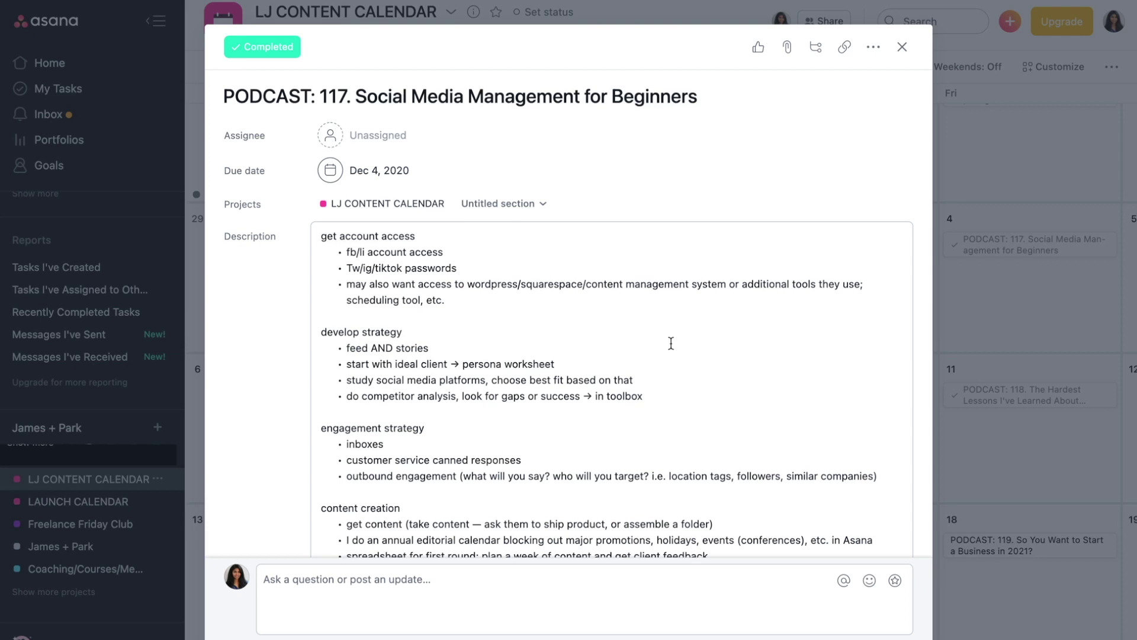
pyautogui.click(418, 237)
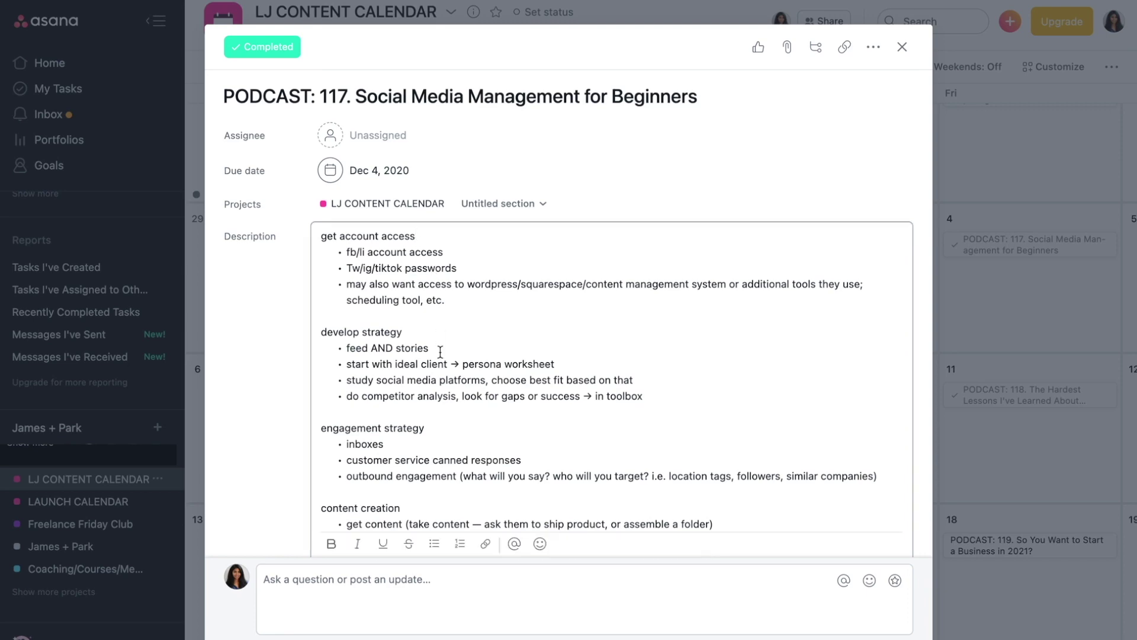
pyautogui.scroll(-5, 440, 352)
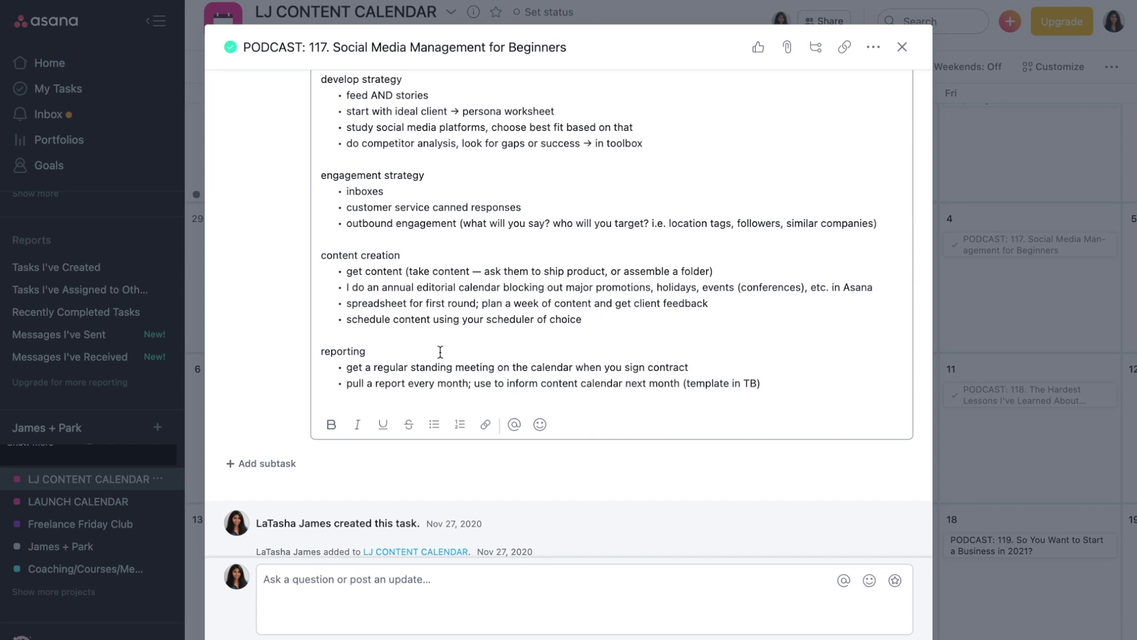
pyautogui.click(898, 48)
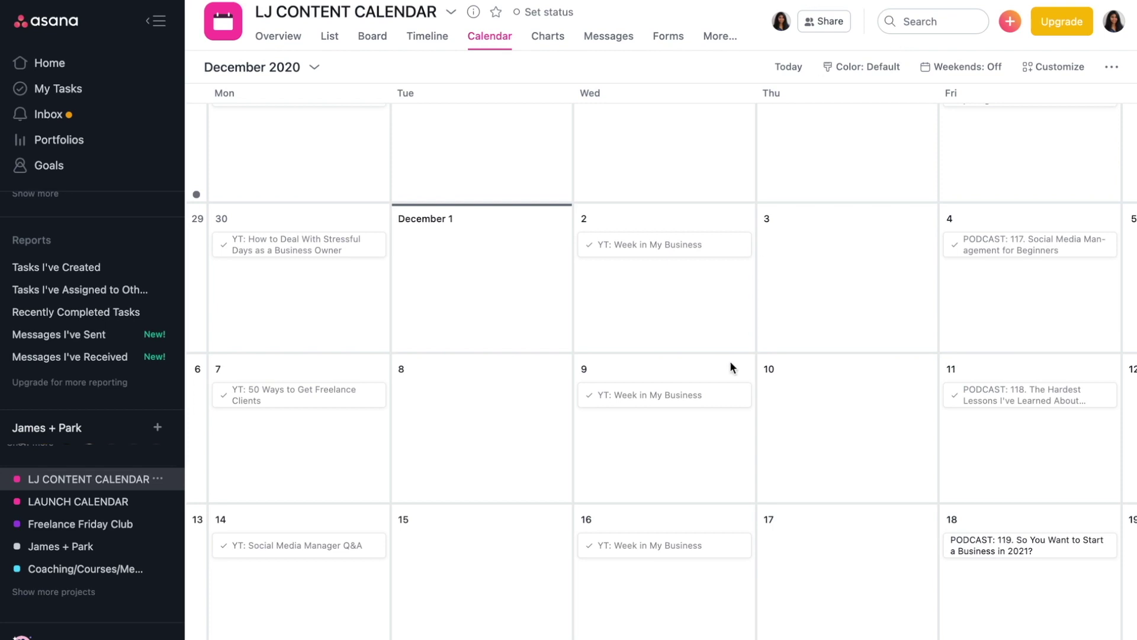
# Step: Open the YT: Social Media Marketing for Beginners: Instagram task and complete its Edit and Publish subtasks
pyautogui.scroll(-10, 730, 361)
pyautogui.click(592, 235)
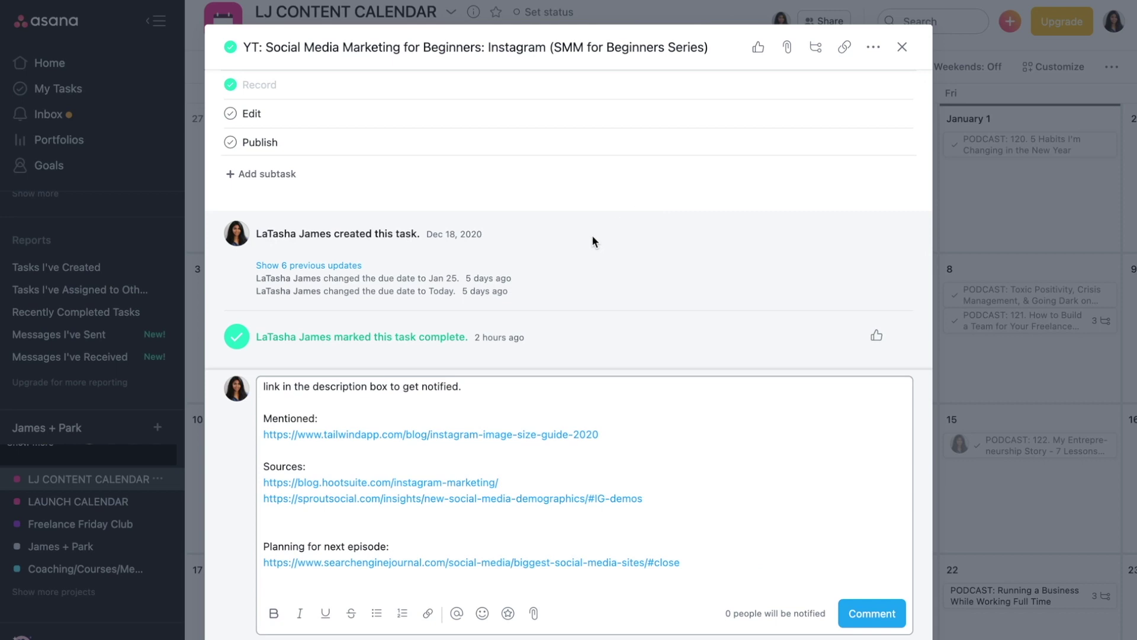
pyautogui.scroll(4, 584, 204)
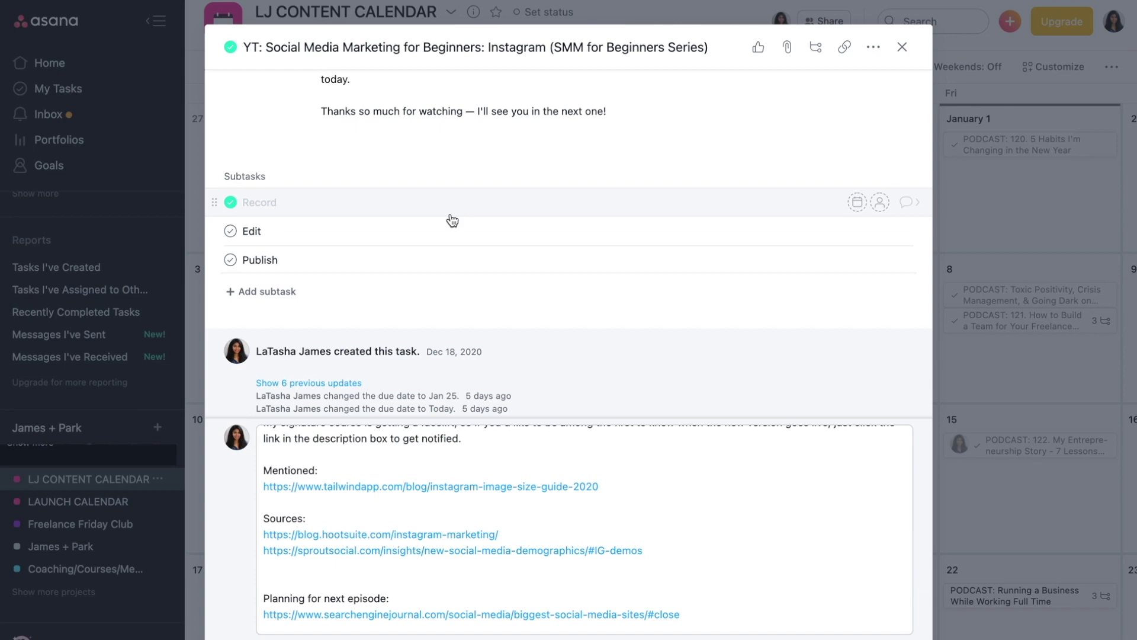
pyautogui.scroll(10, 305, 224)
pyautogui.scroll(-10, 305, 224)
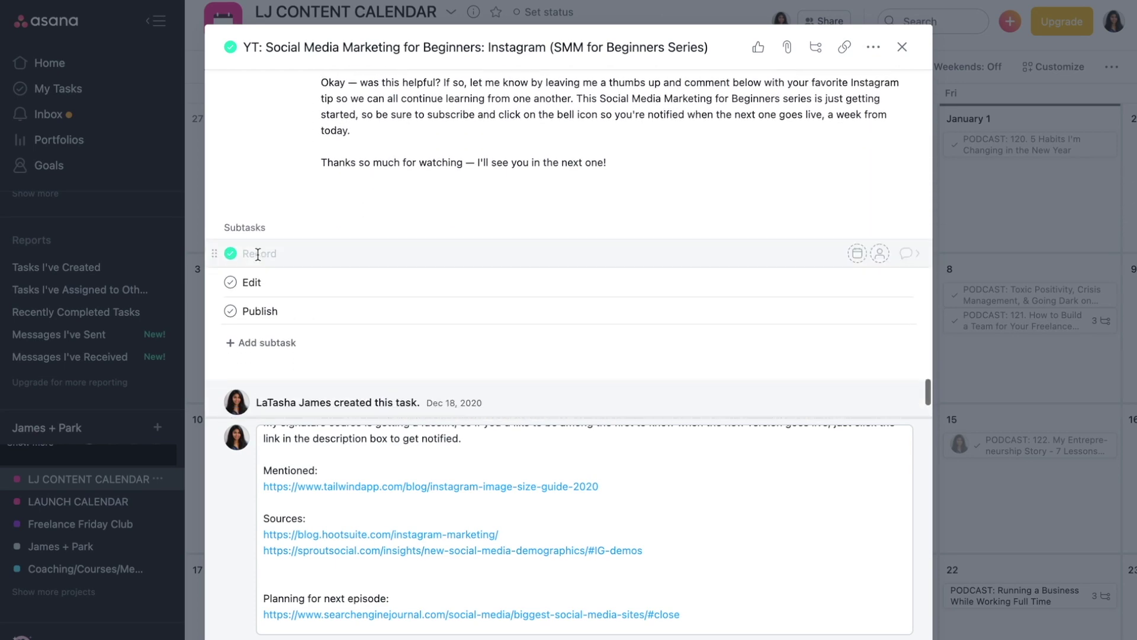
pyautogui.click(231, 282)
pyautogui.click(231, 311)
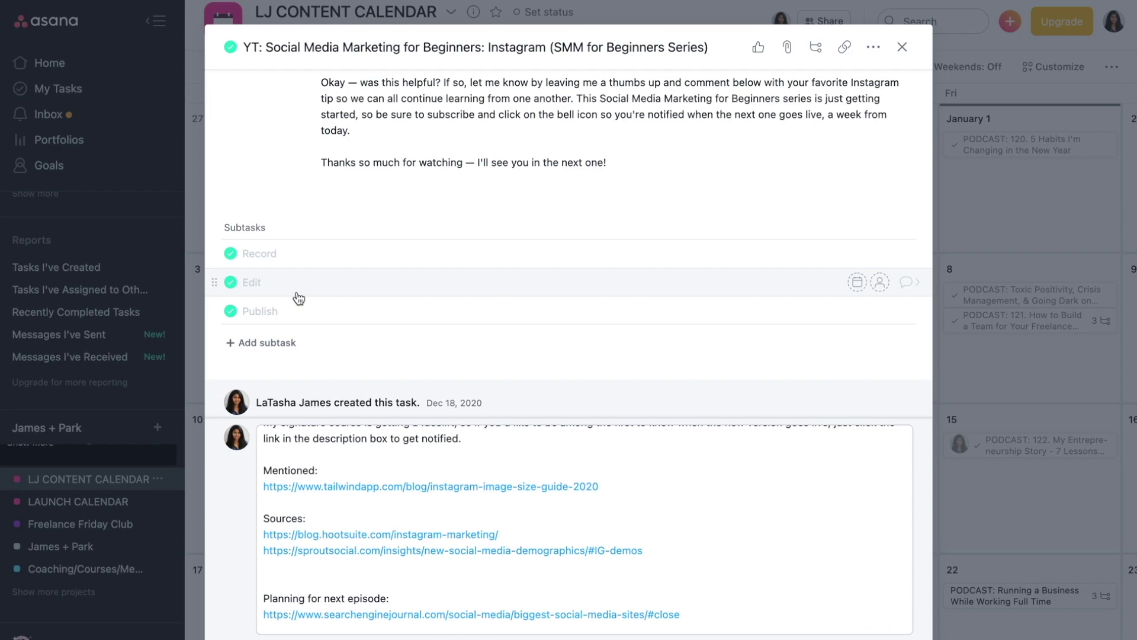
pyautogui.scroll(10, 299, 298)
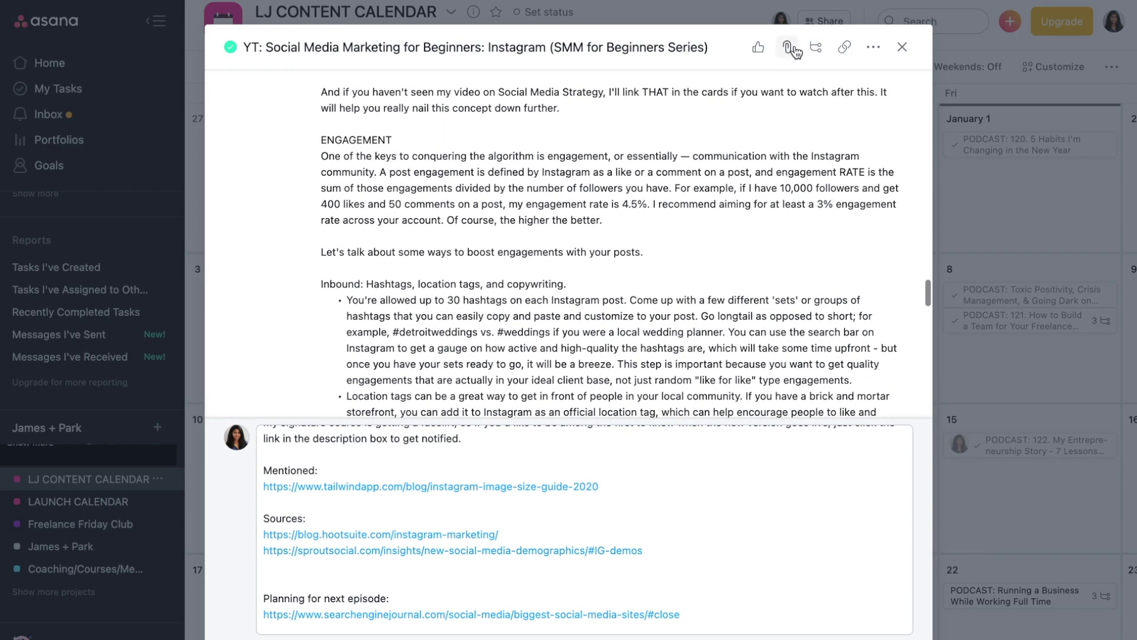
pyautogui.click(794, 51)
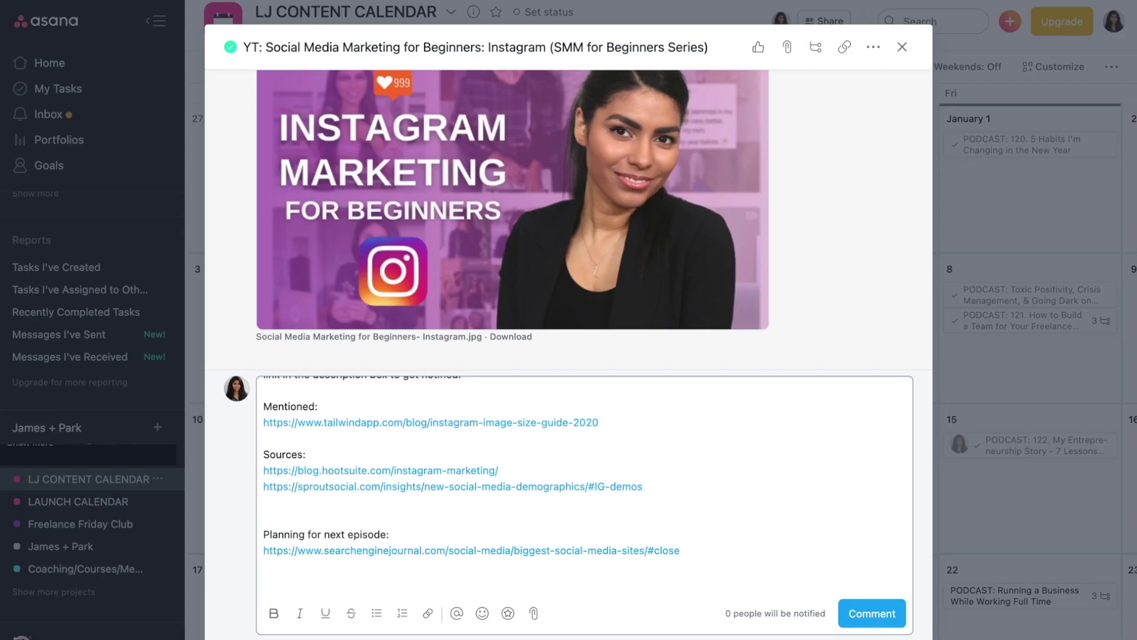
pyautogui.write('@LaTasha')
pyautogui.press('Return')
pyautogui.write('please schedule')
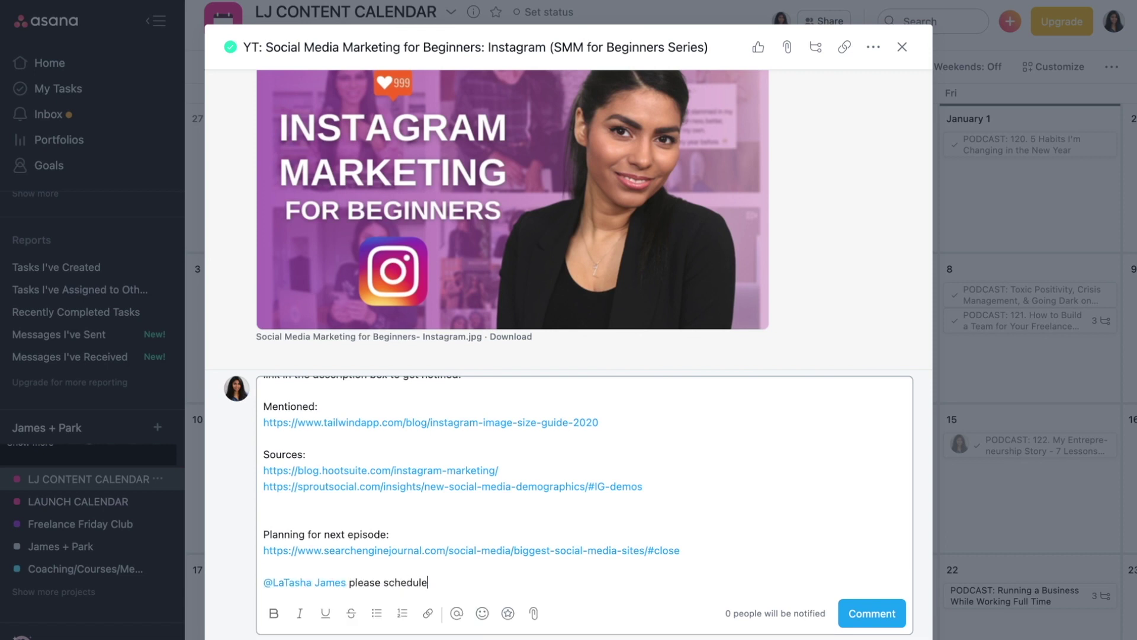
pyautogui.write(' a n IG psot to along with this')
pyautogui.rightClick(474, 583)
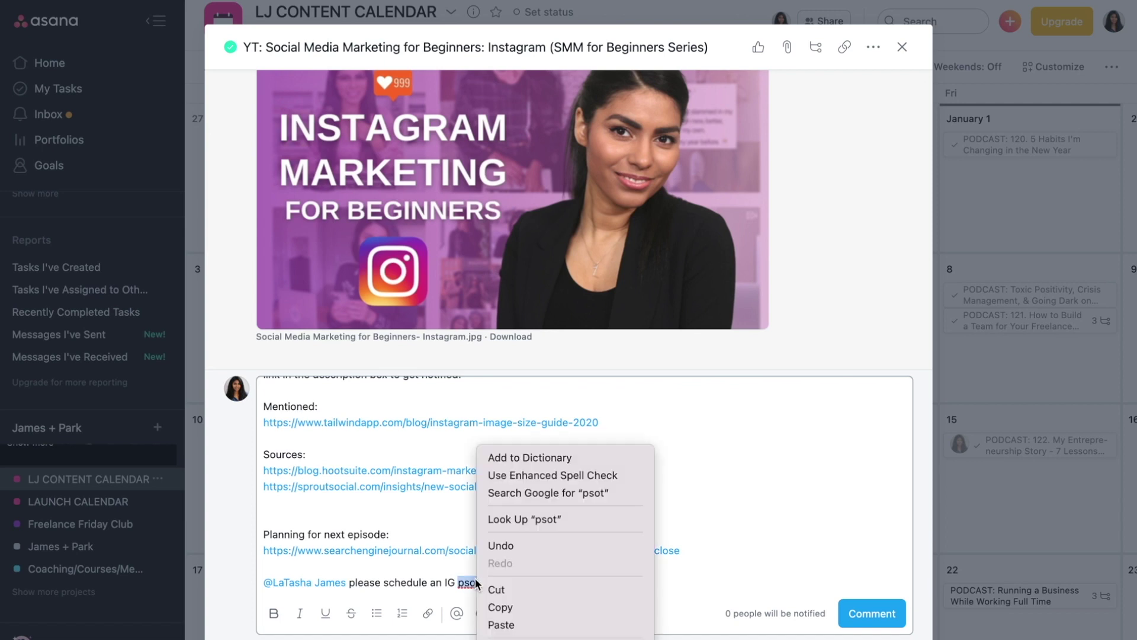
pyautogui.click(477, 583)
pyautogui.press('BackSpace')
pyautogui.press('BackSpace')
pyautogui.press('BackSpace')
pyautogui.write('ost to along with this')
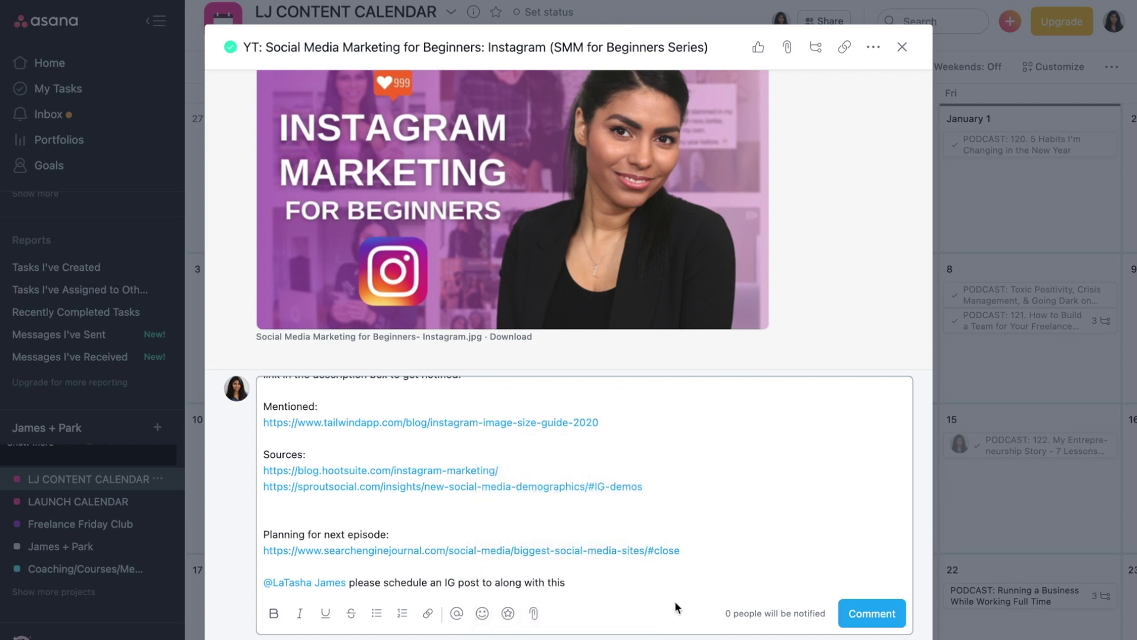